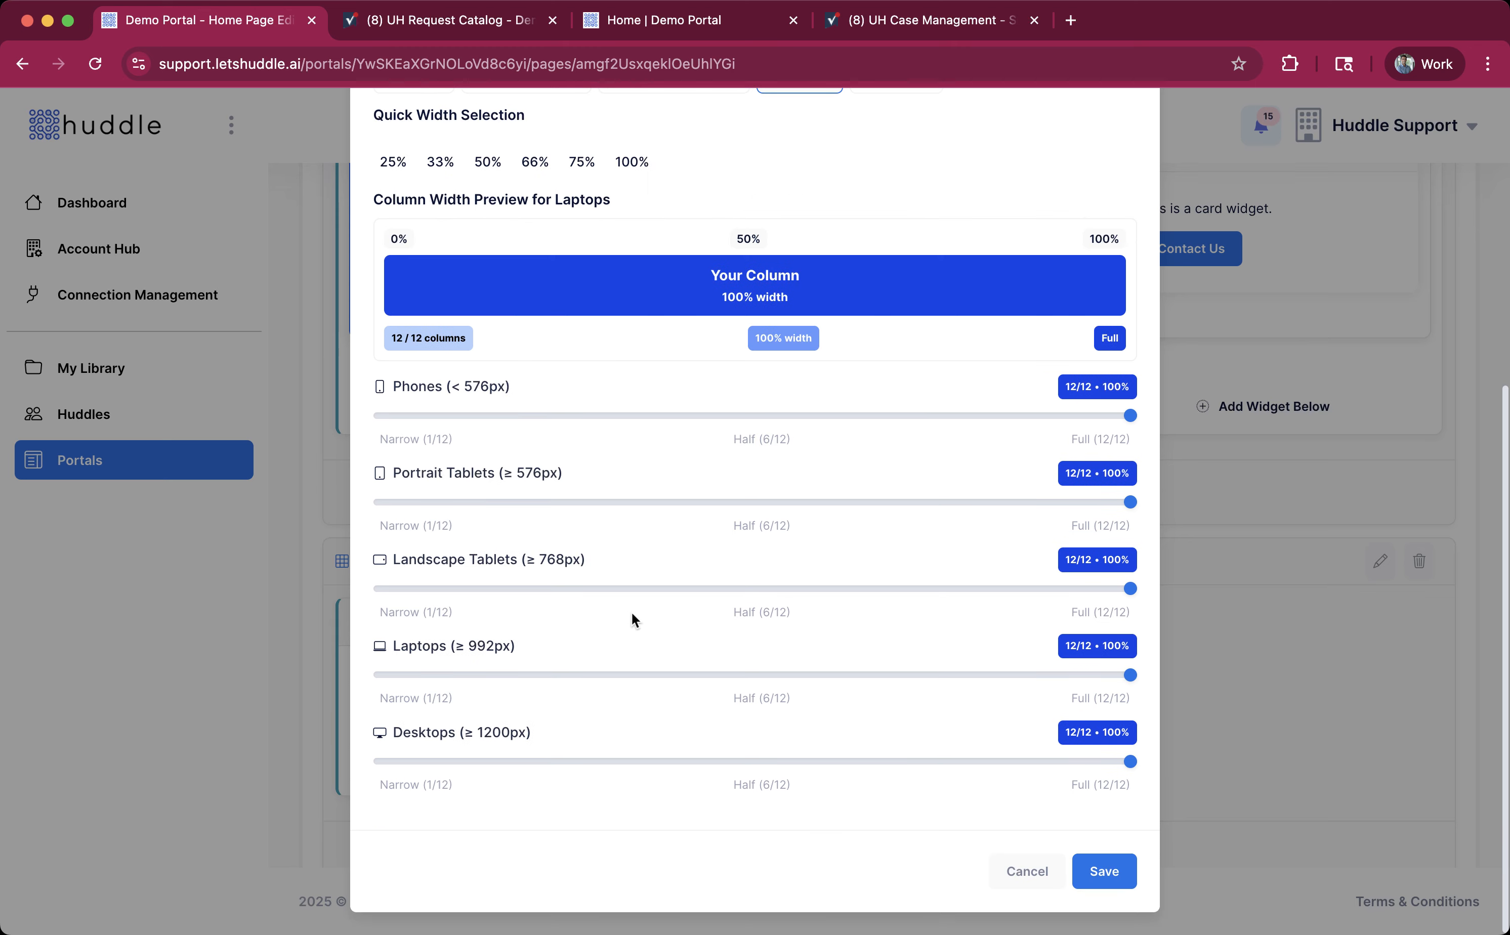
# - Save the full-width column settings and add a List widget to the new row's empty column
pyautogui.click(1082, 866)
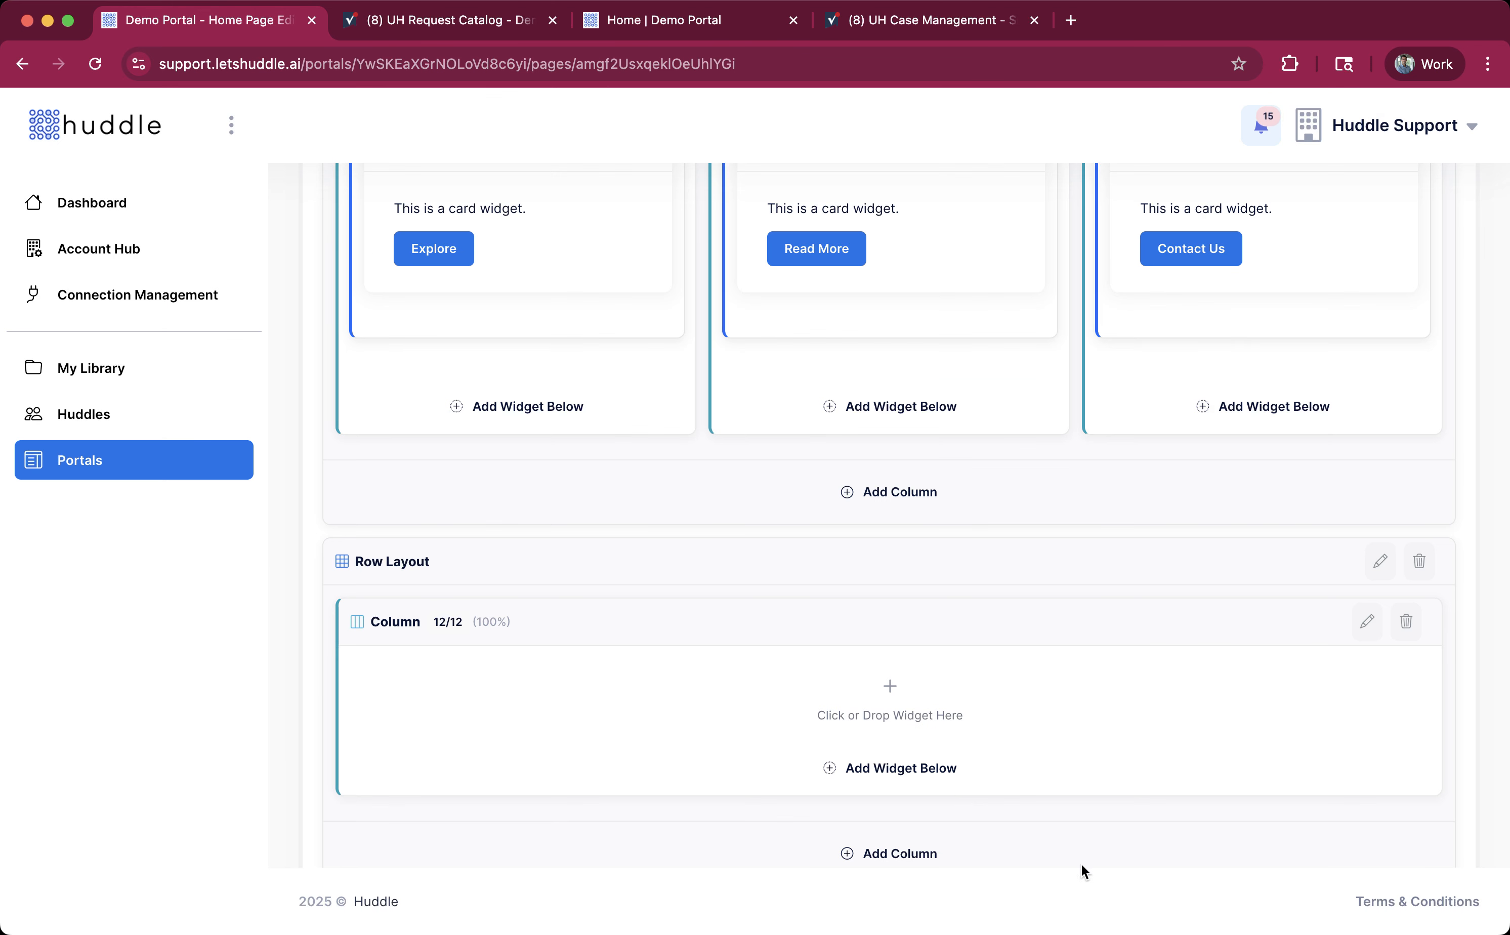
pyautogui.click(920, 769)
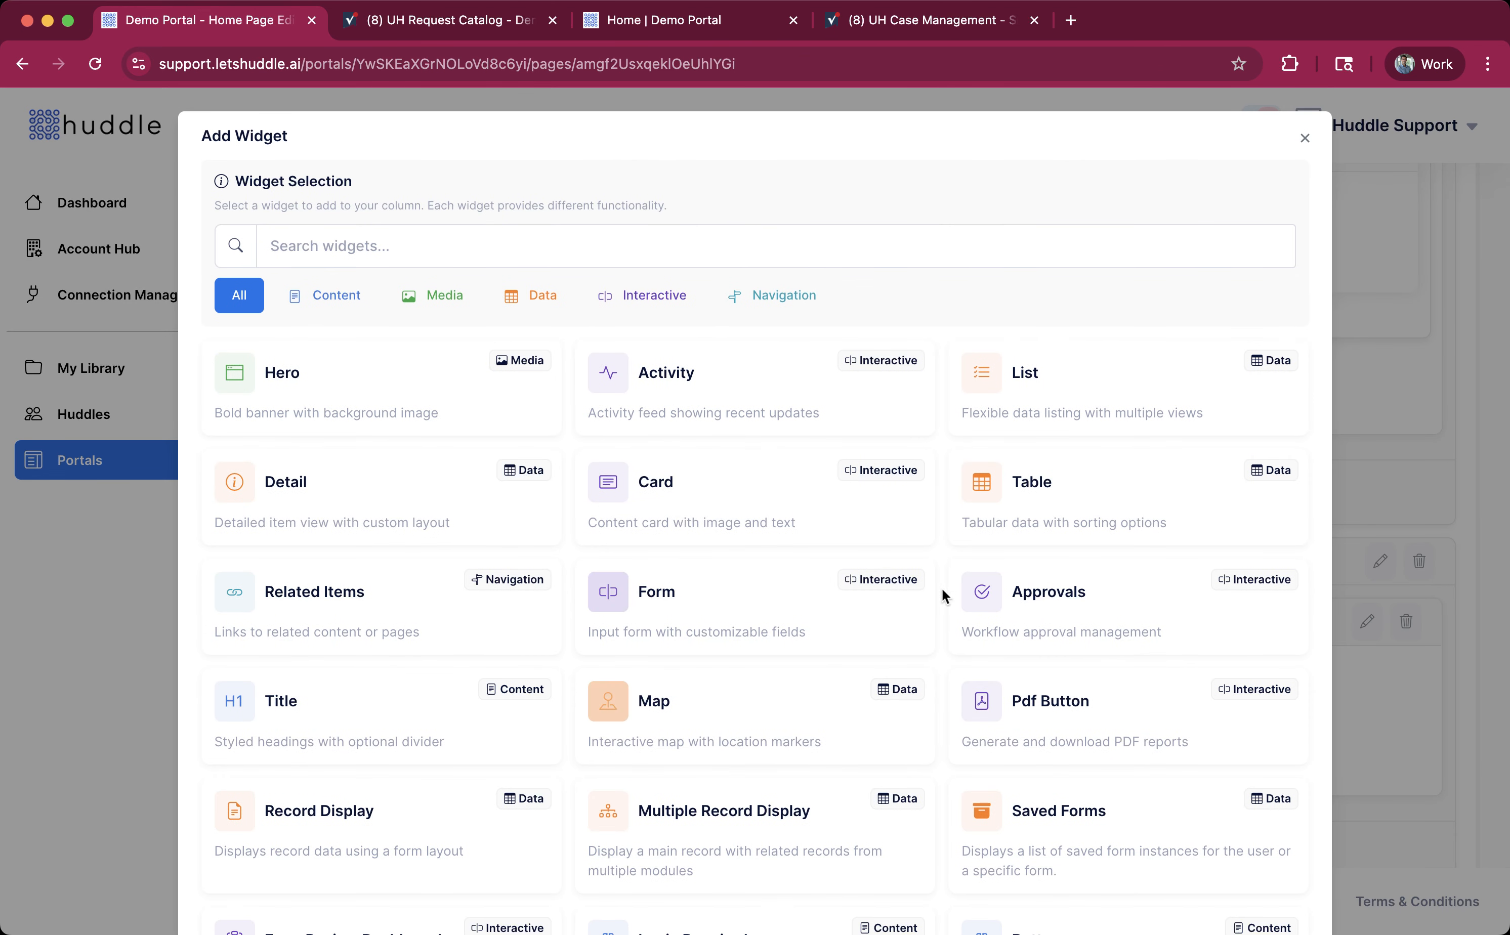
pyautogui.click(1055, 394)
pyautogui.scroll(-3, 1055, 387)
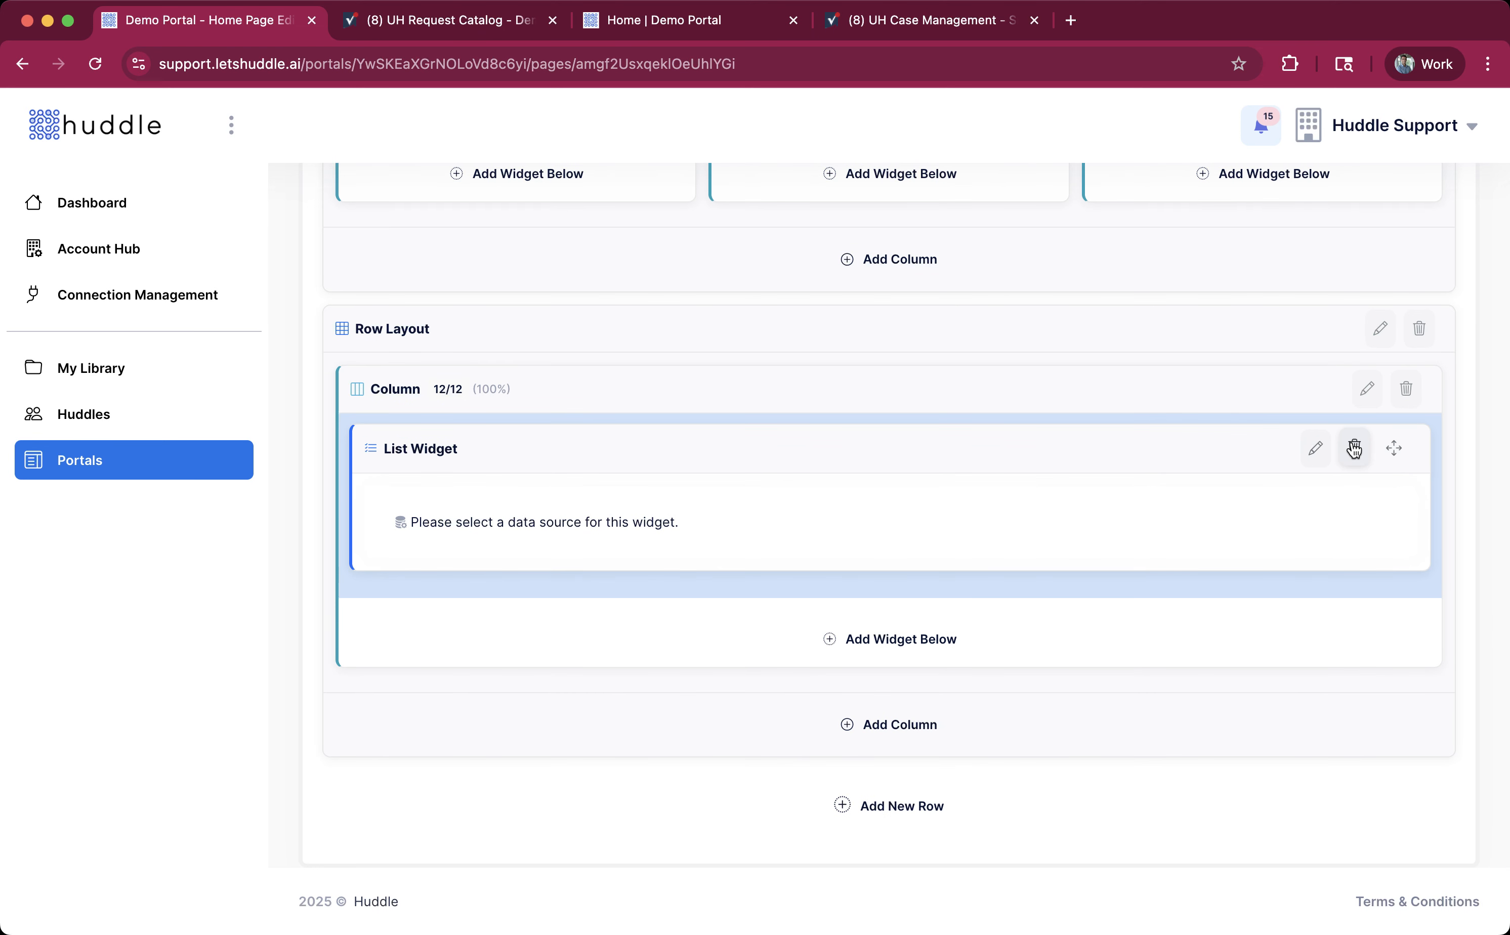
# - Open the List widget's configuration and set its data source to the Case management module and the UH Request Catalog sheet
pyautogui.click(1317, 450)
pyautogui.scroll(-2, 728, 503)
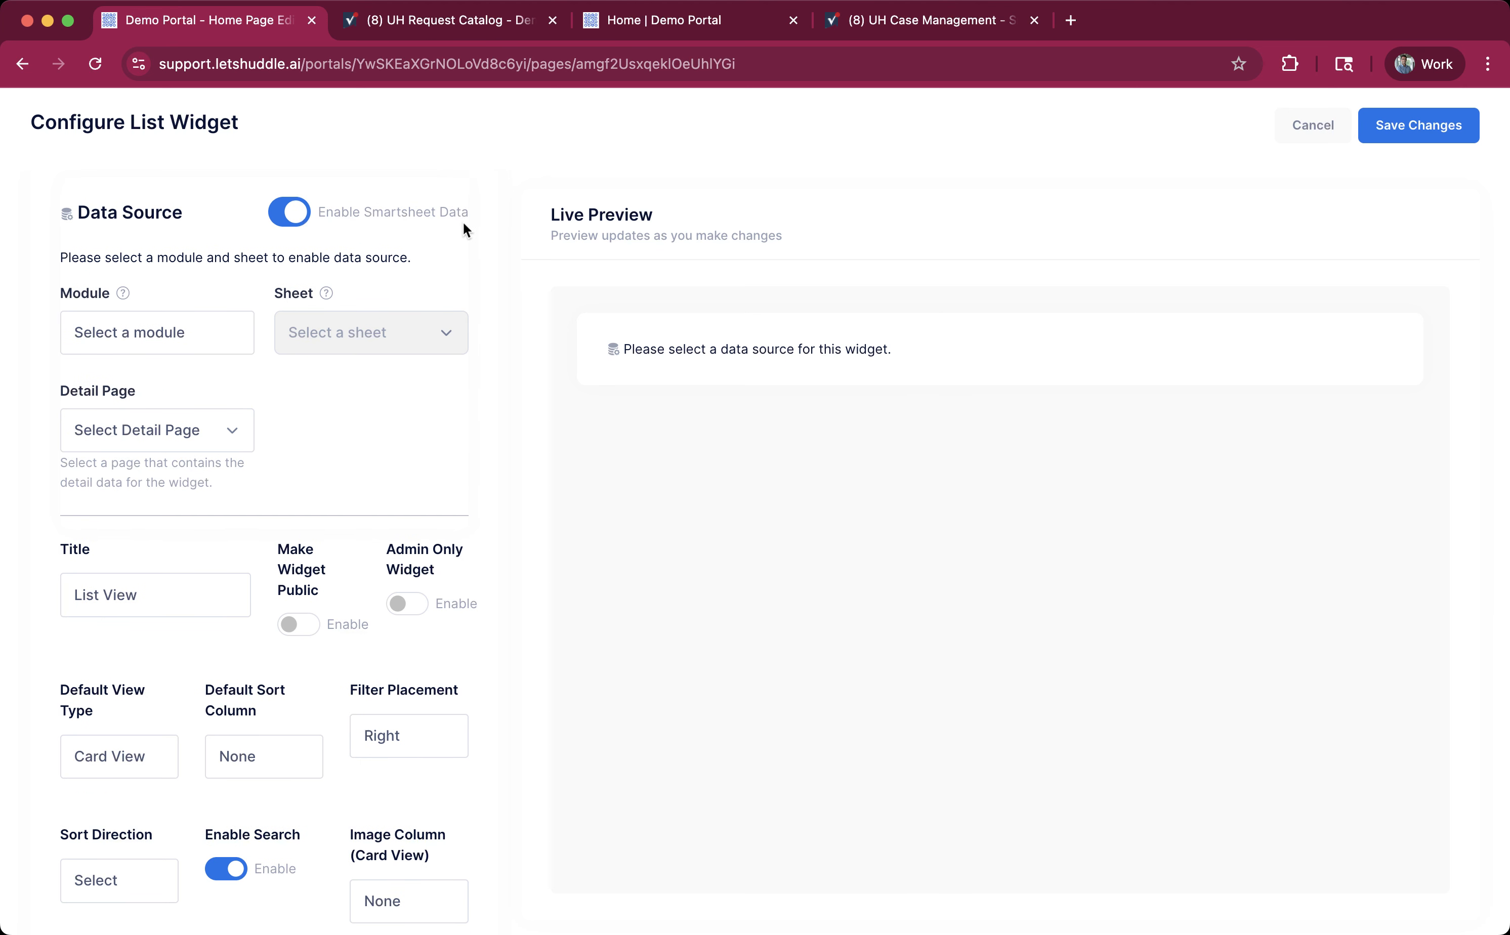
pyautogui.click(125, 333)
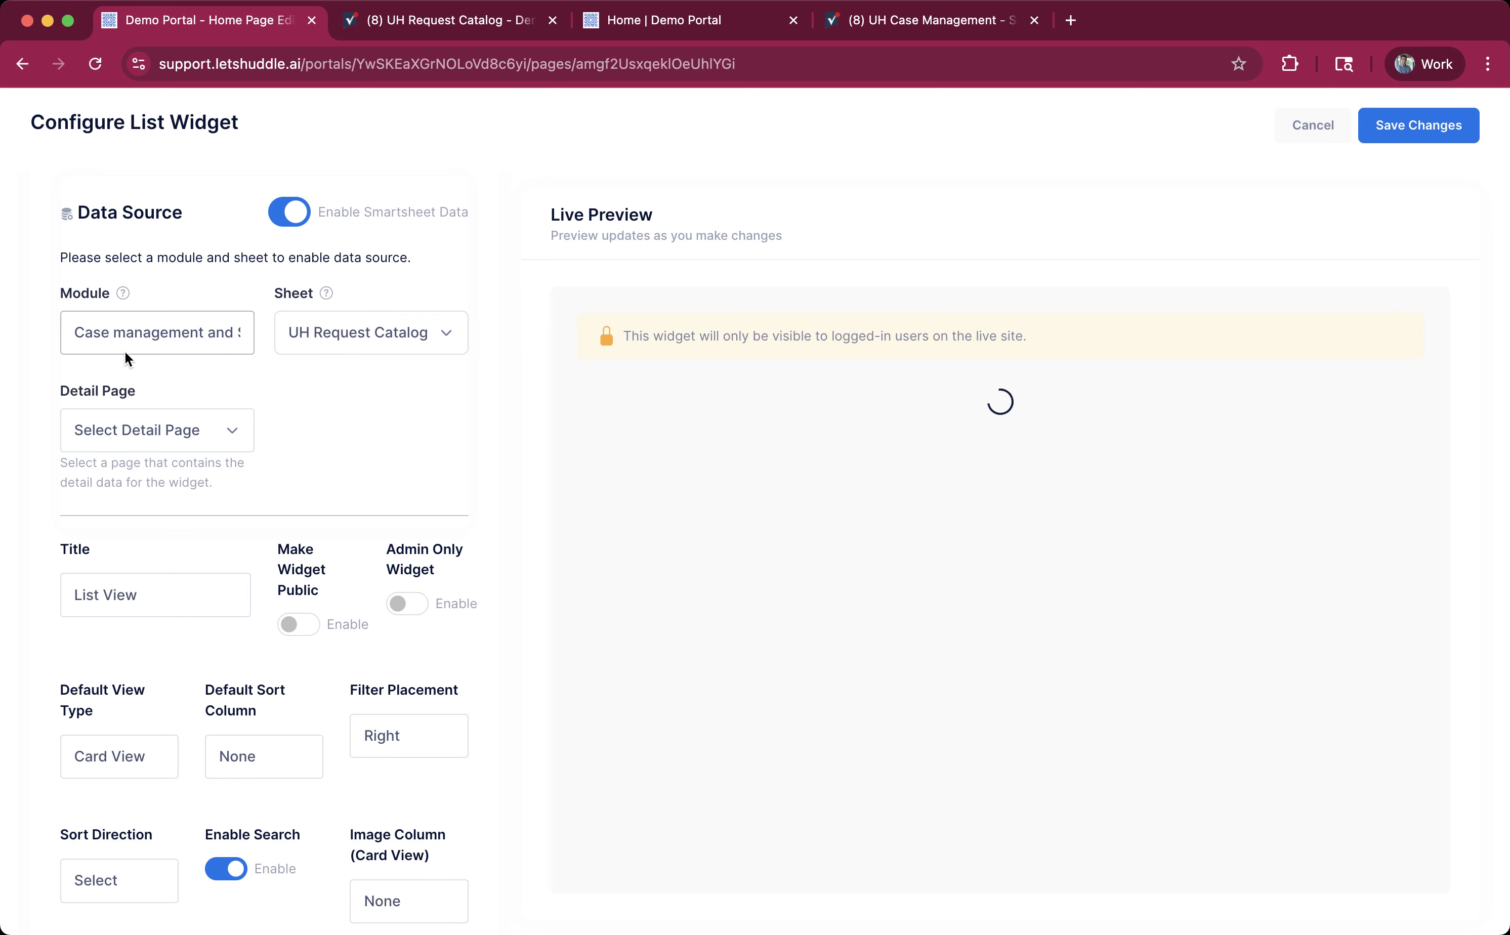
pyautogui.click(342, 332)
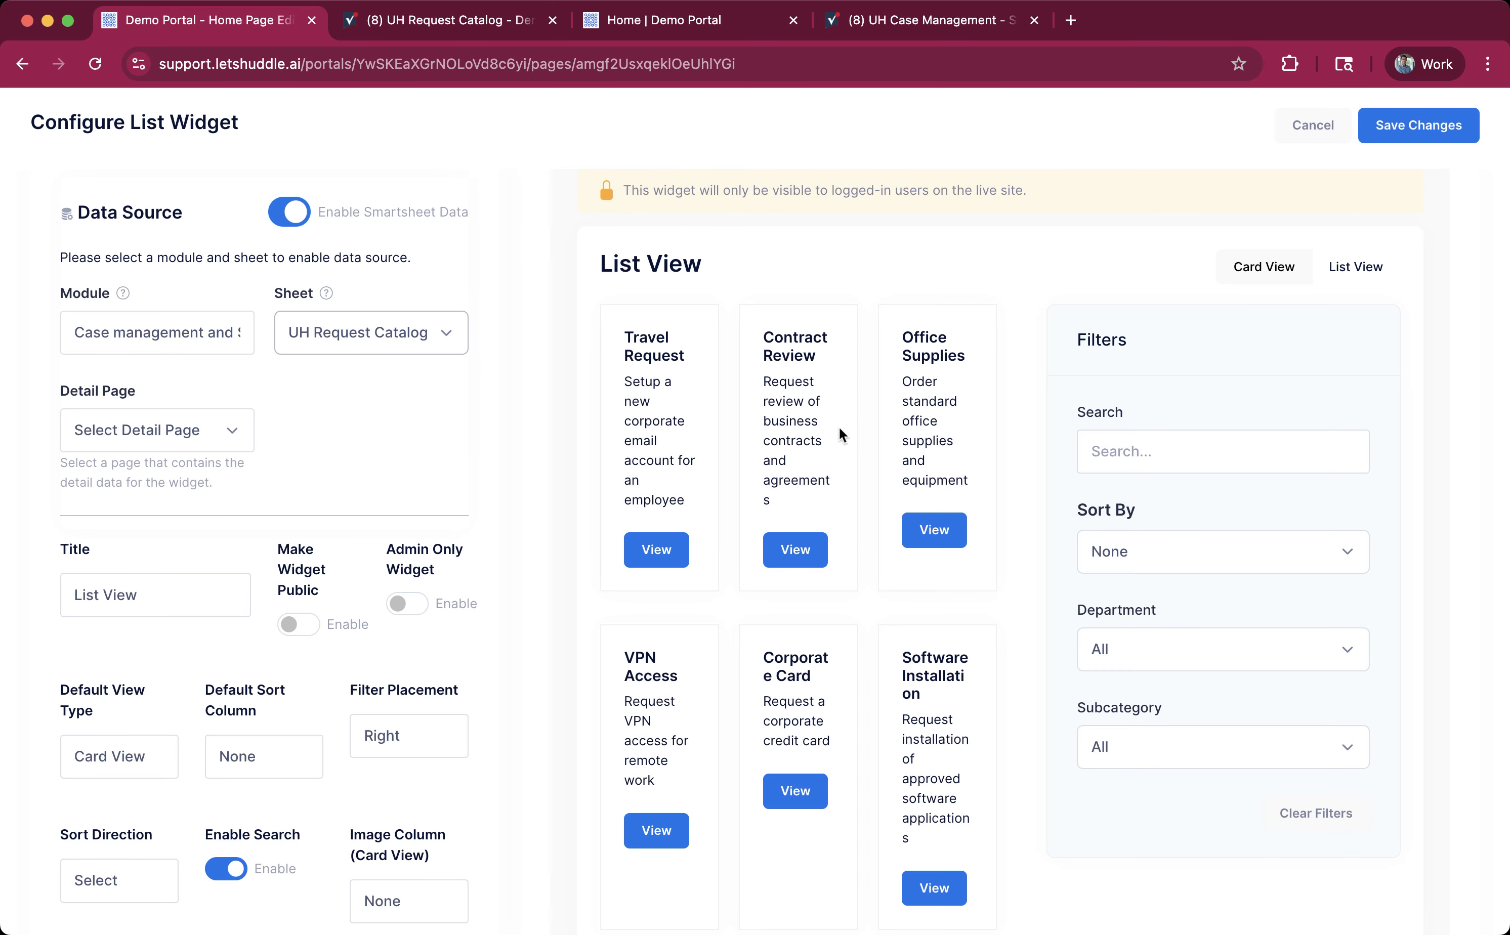
# - Set the List widget's title to "Request Catalog"
pyautogui.scroll(-3, 438, 464)
pyautogui.scroll(-2, 439, 464)
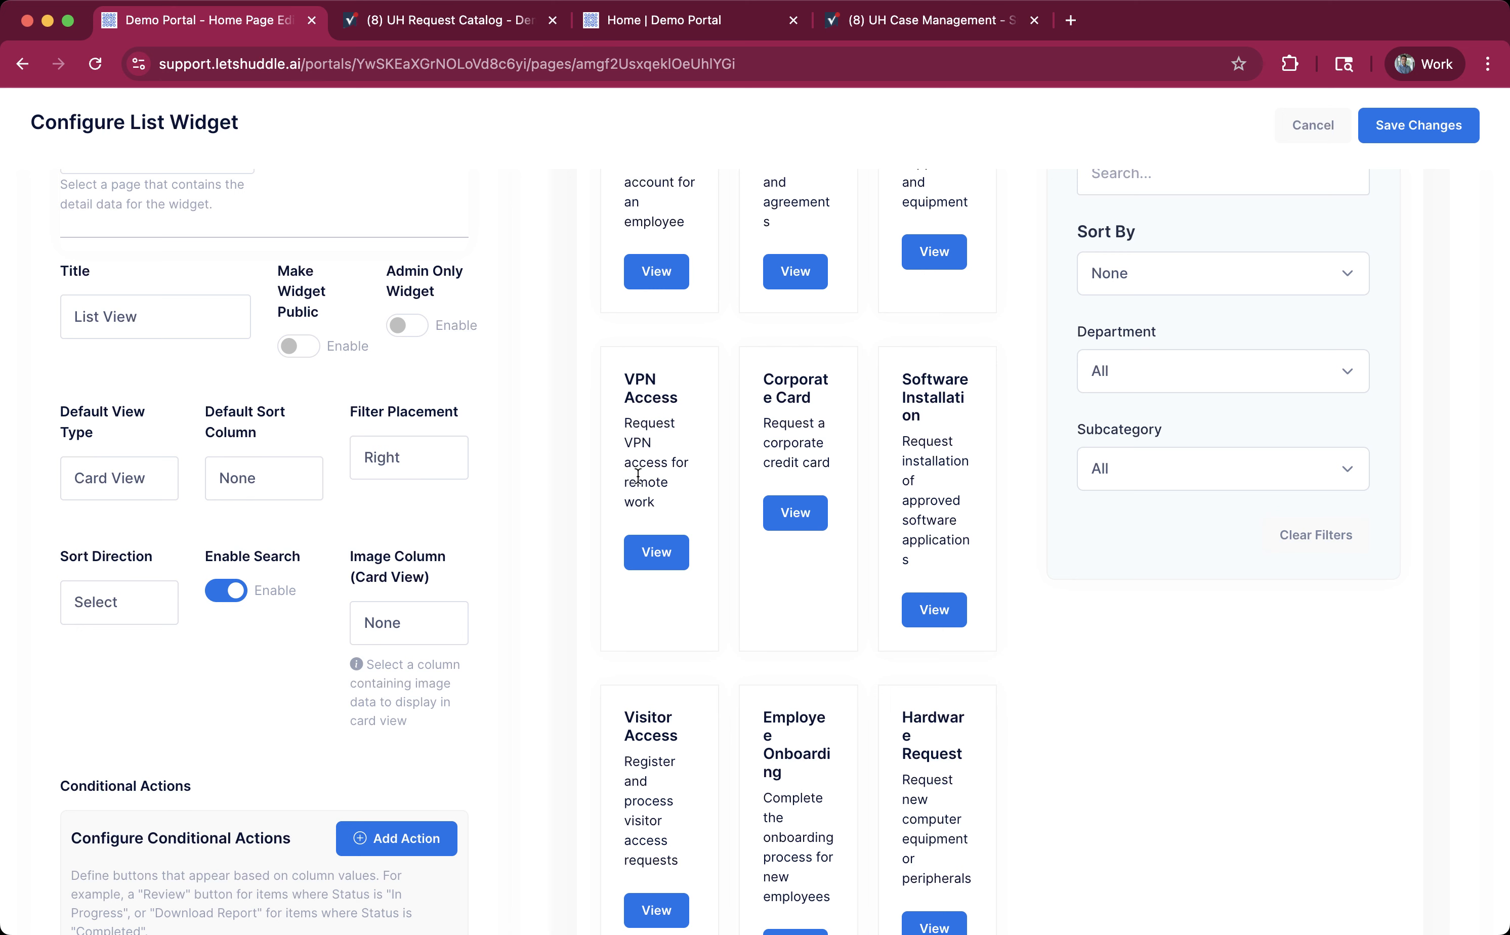
pyautogui.scroll(3, 638, 475)
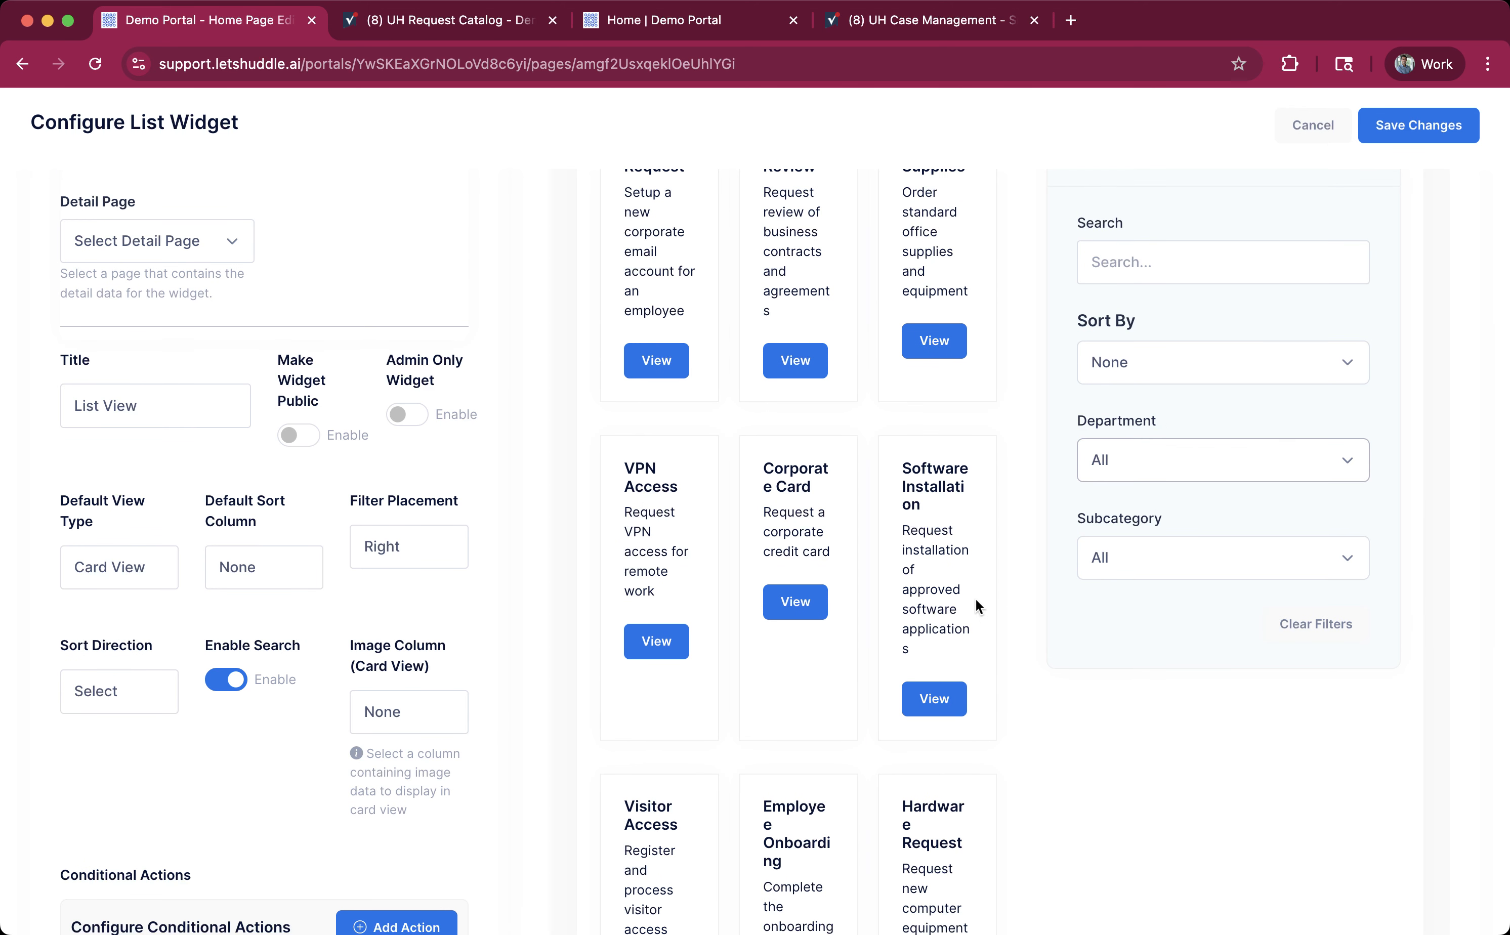
pyautogui.scroll(2, 974, 597)
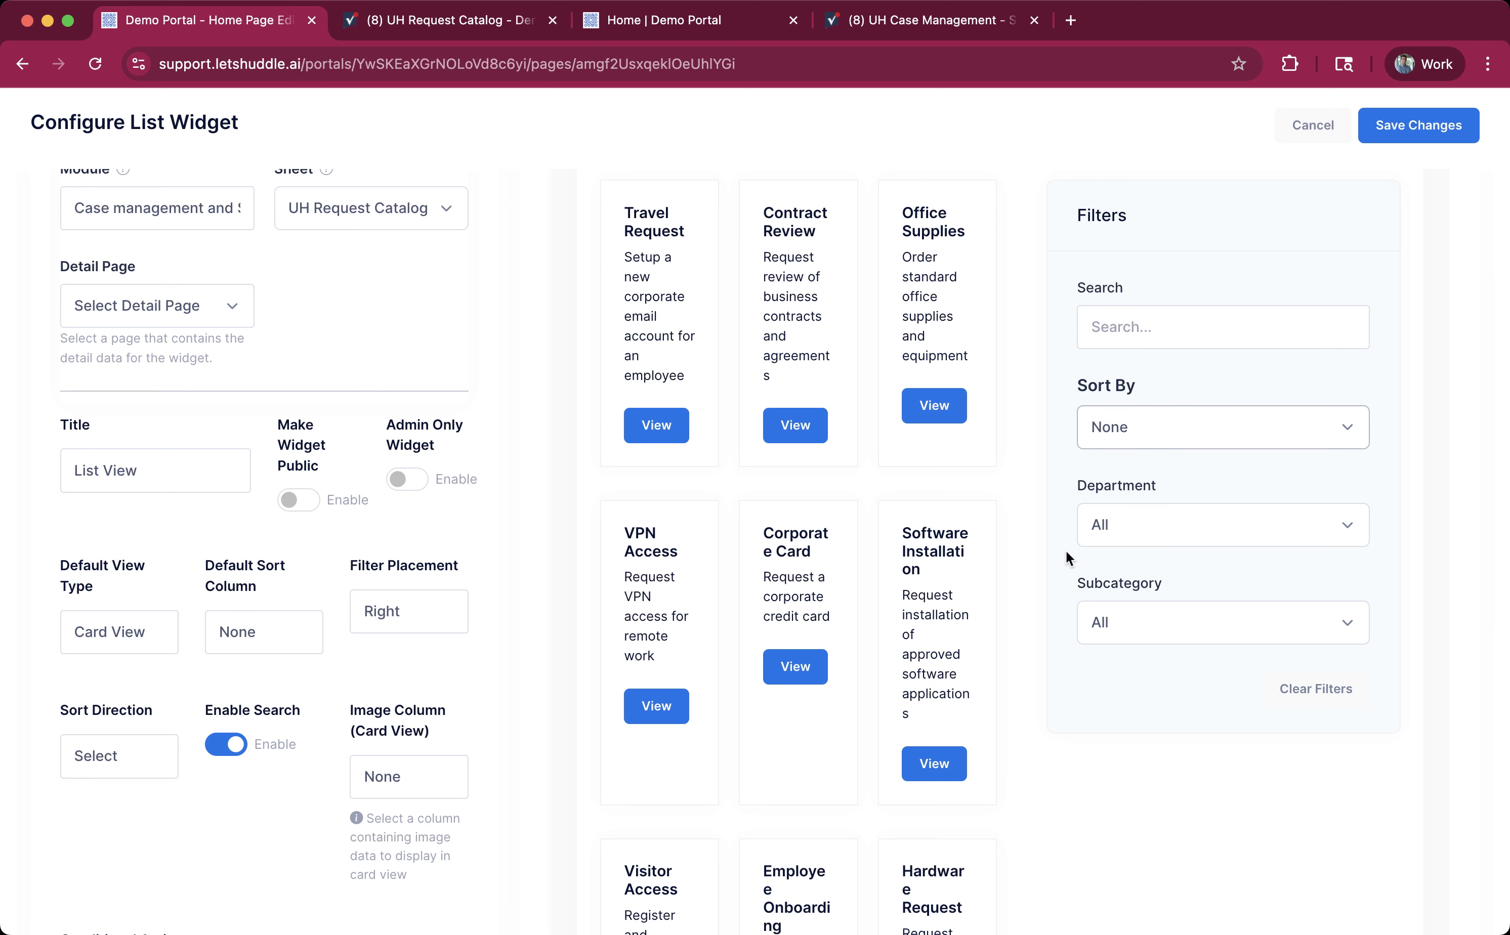
pyautogui.scroll(-5, 458, 552)
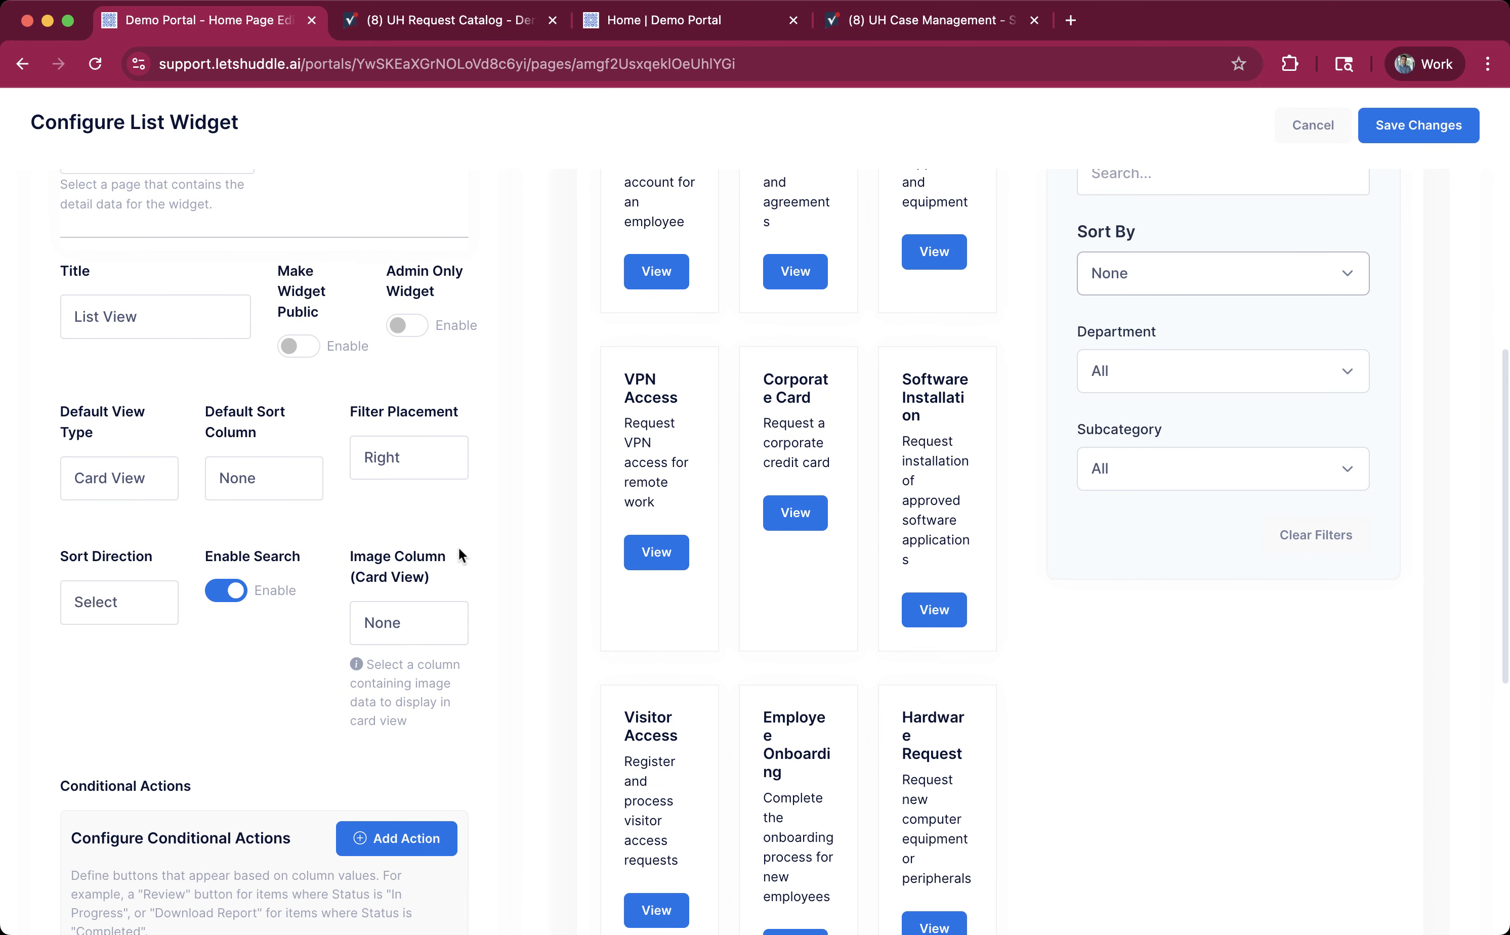
pyautogui.scroll(13, 460, 555)
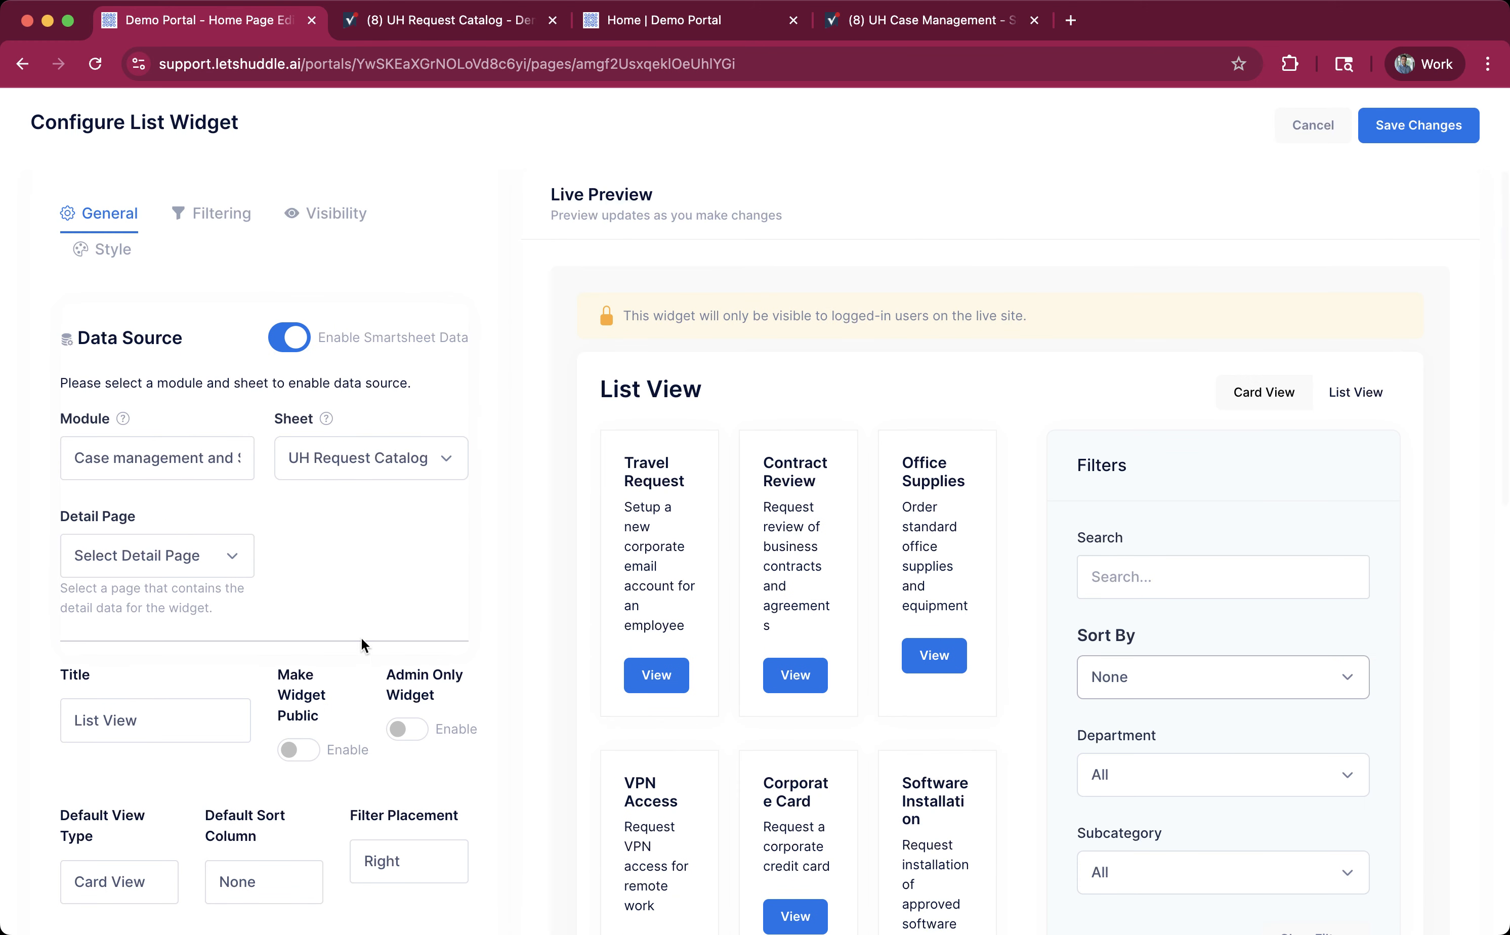
pyautogui.tripleClick(123, 731)
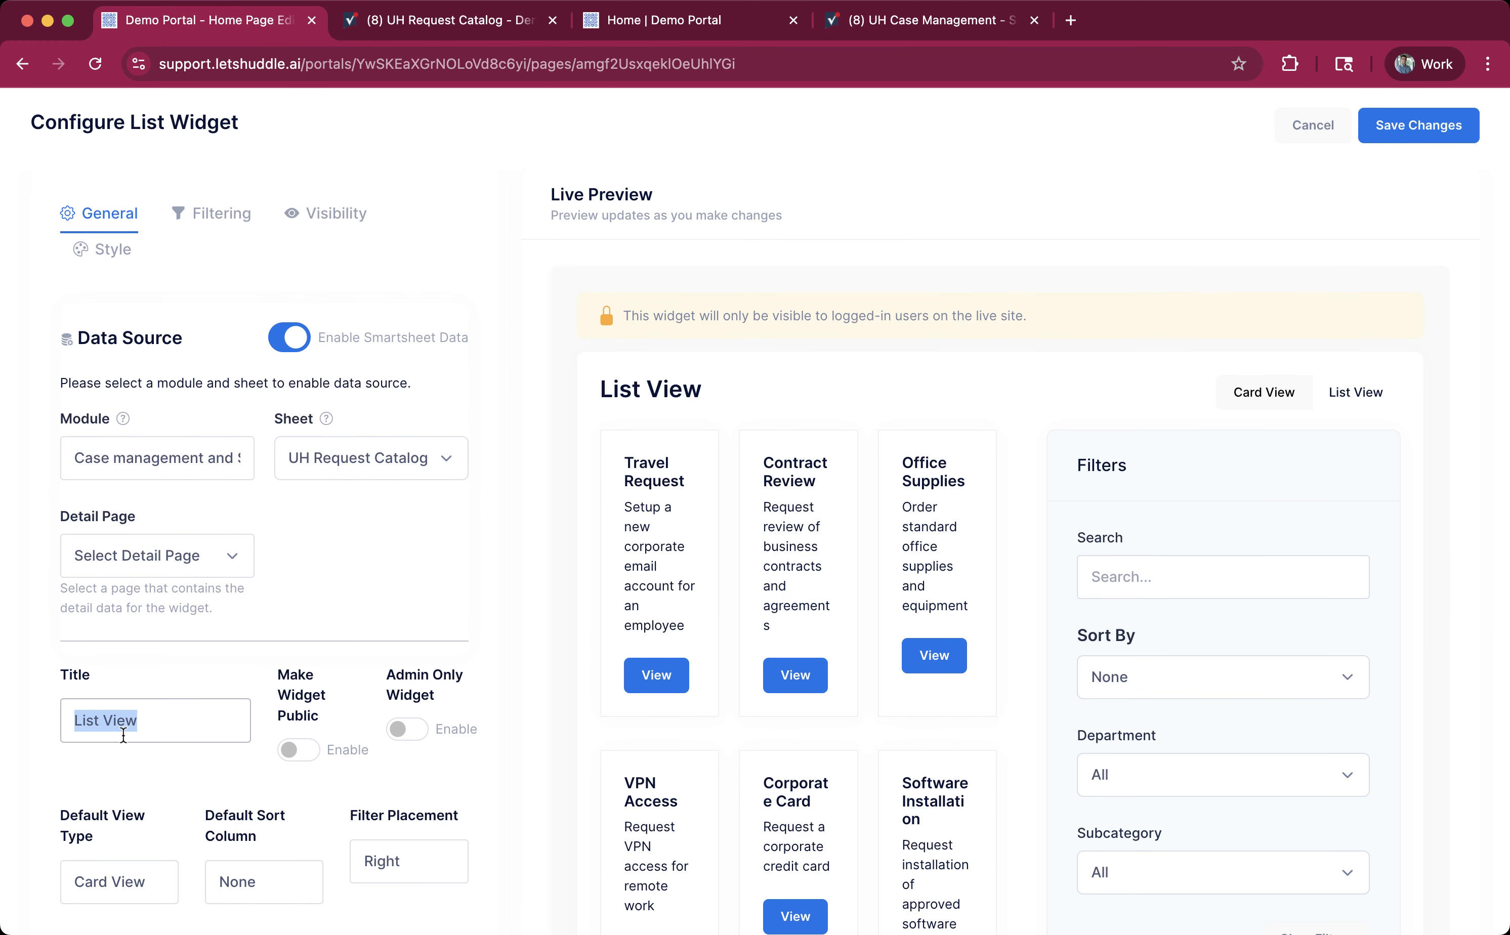
pyautogui.write('Re')
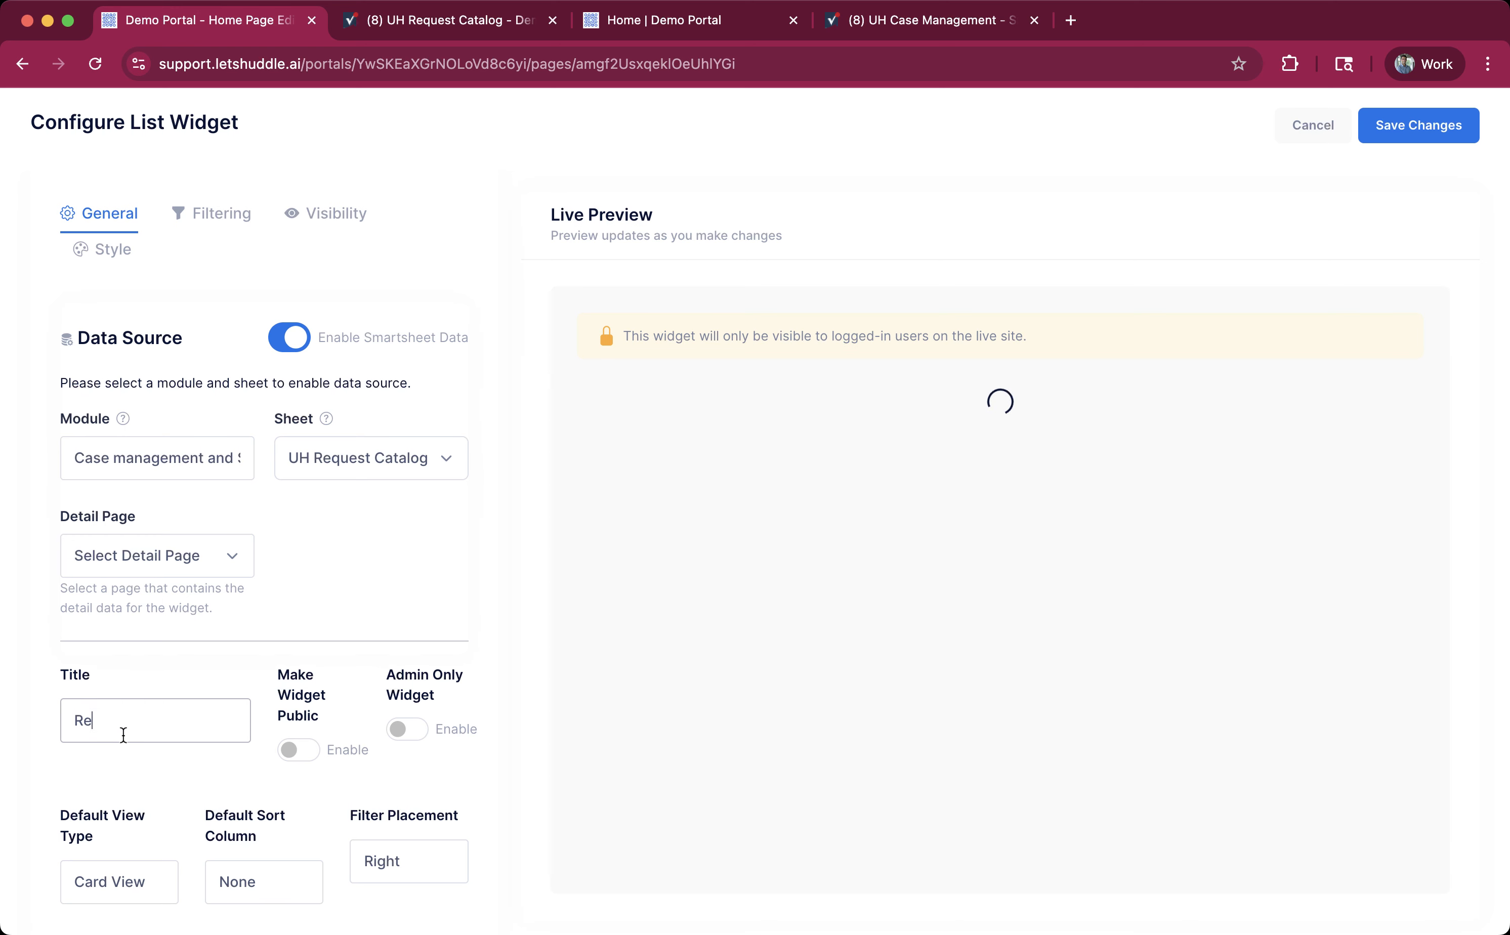
pyautogui.write('quest Catalog')
# - Set the widget's default view type to List View and its default sort column to Catalog Item
pyautogui.scroll(-10, 123, 734)
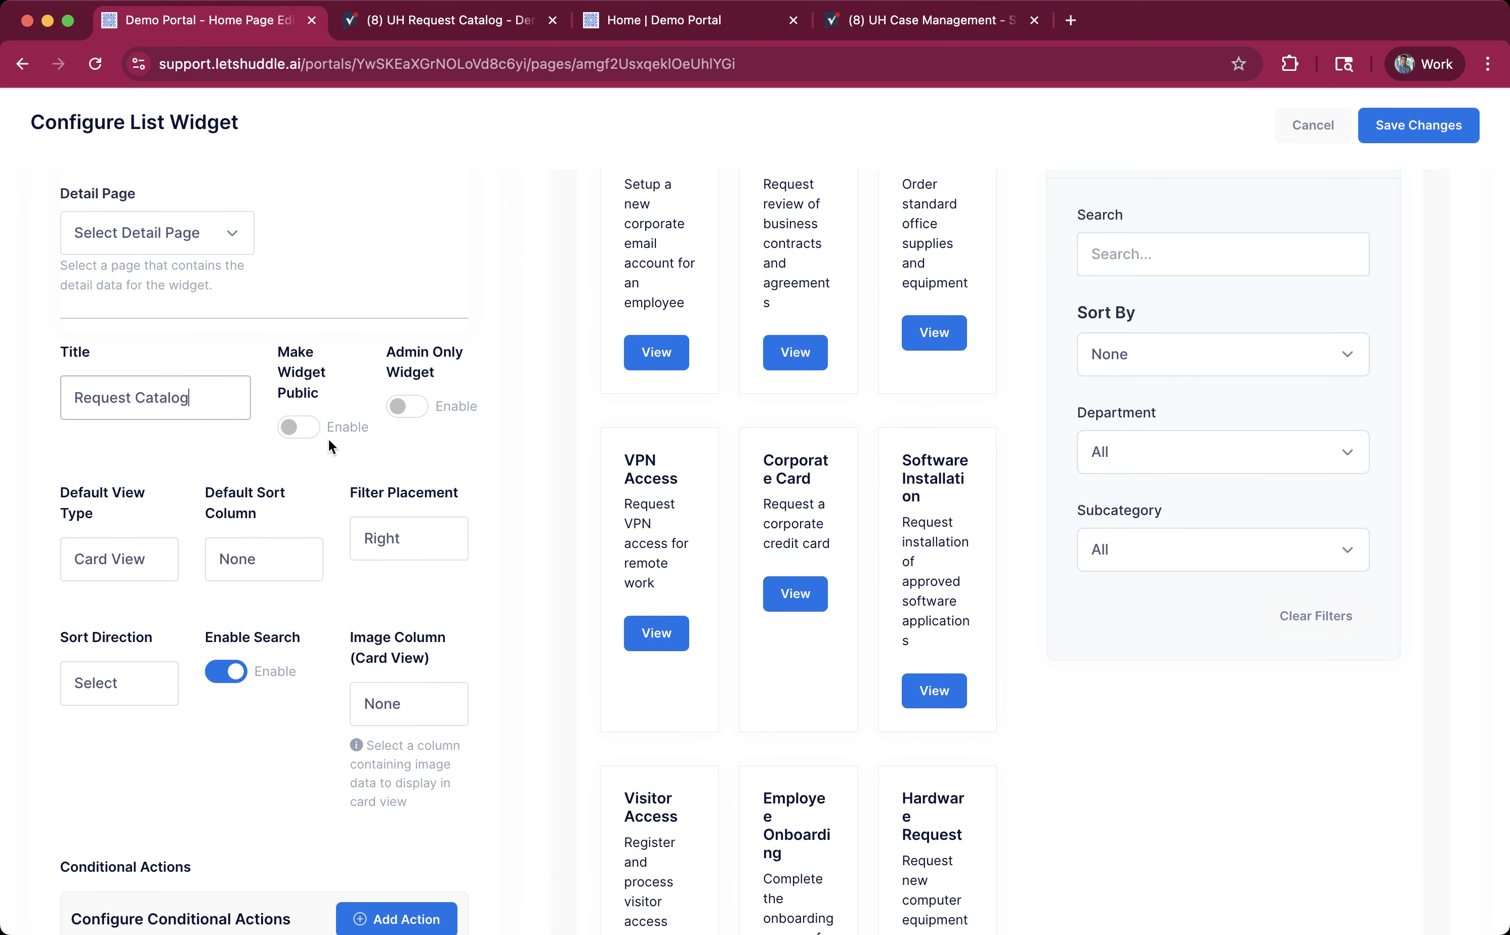
pyautogui.scroll(10, 775, 676)
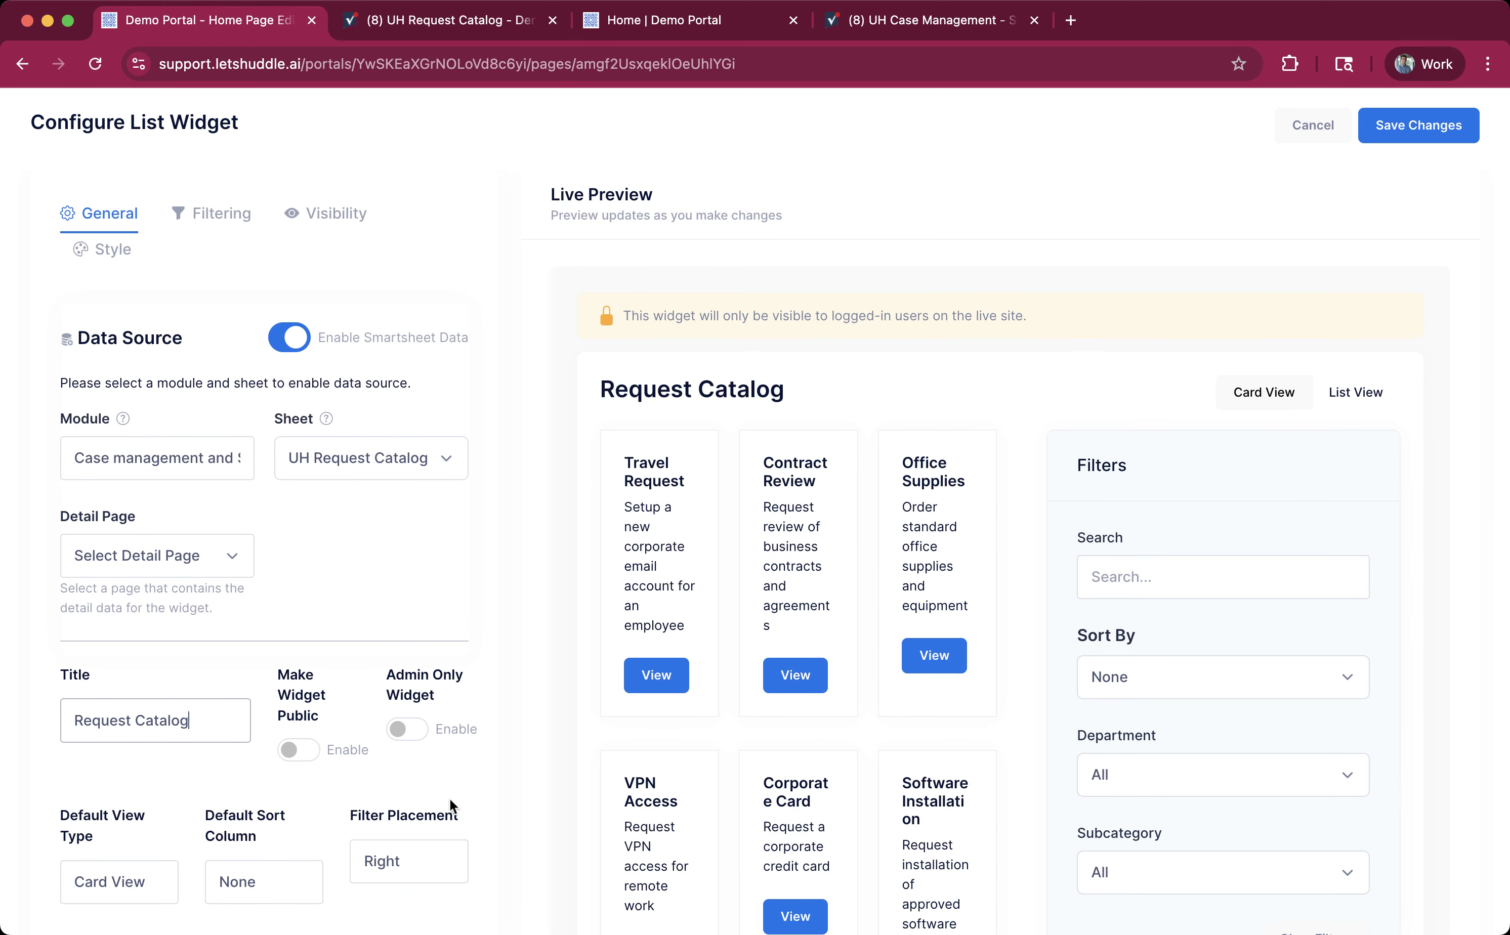
pyautogui.scroll(-5, 450, 798)
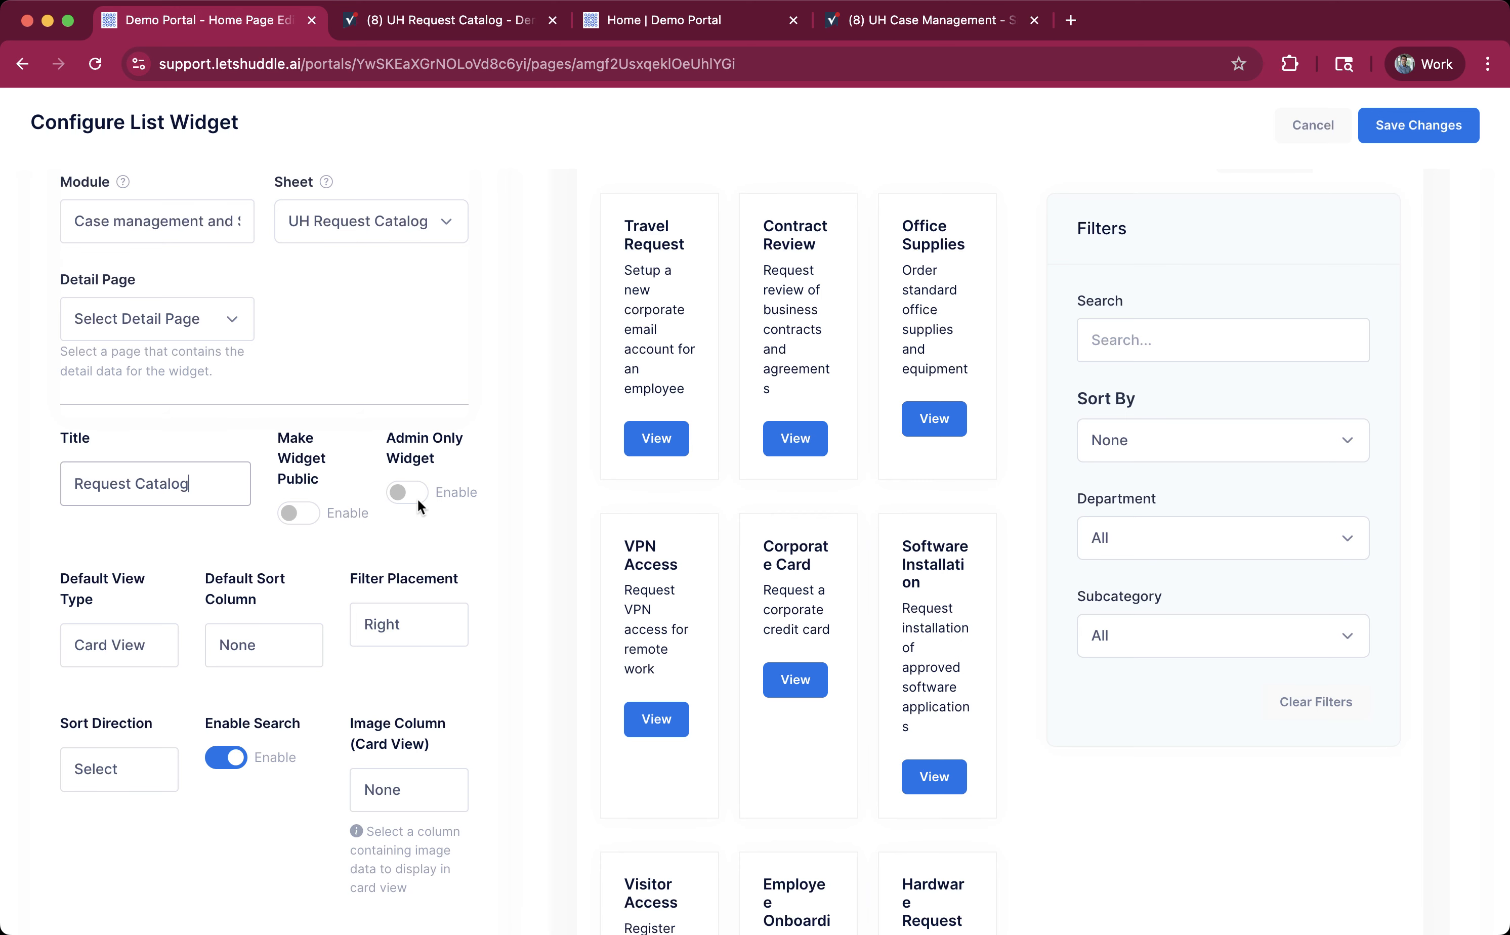
pyautogui.scroll(-3, 418, 499)
pyautogui.scroll(-2, 418, 499)
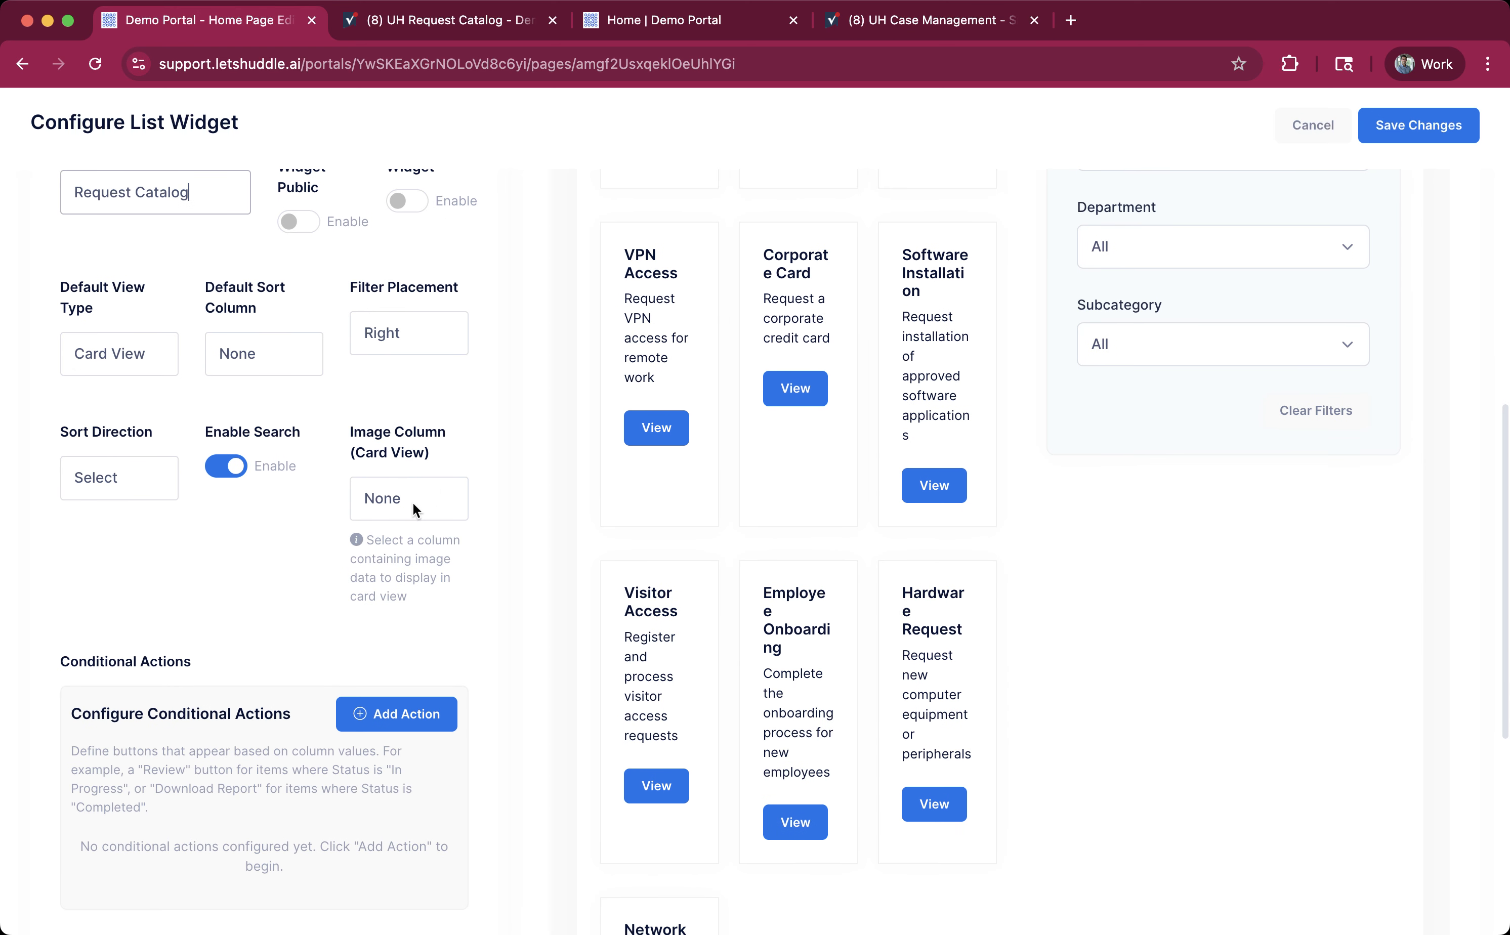
pyautogui.click(115, 347)
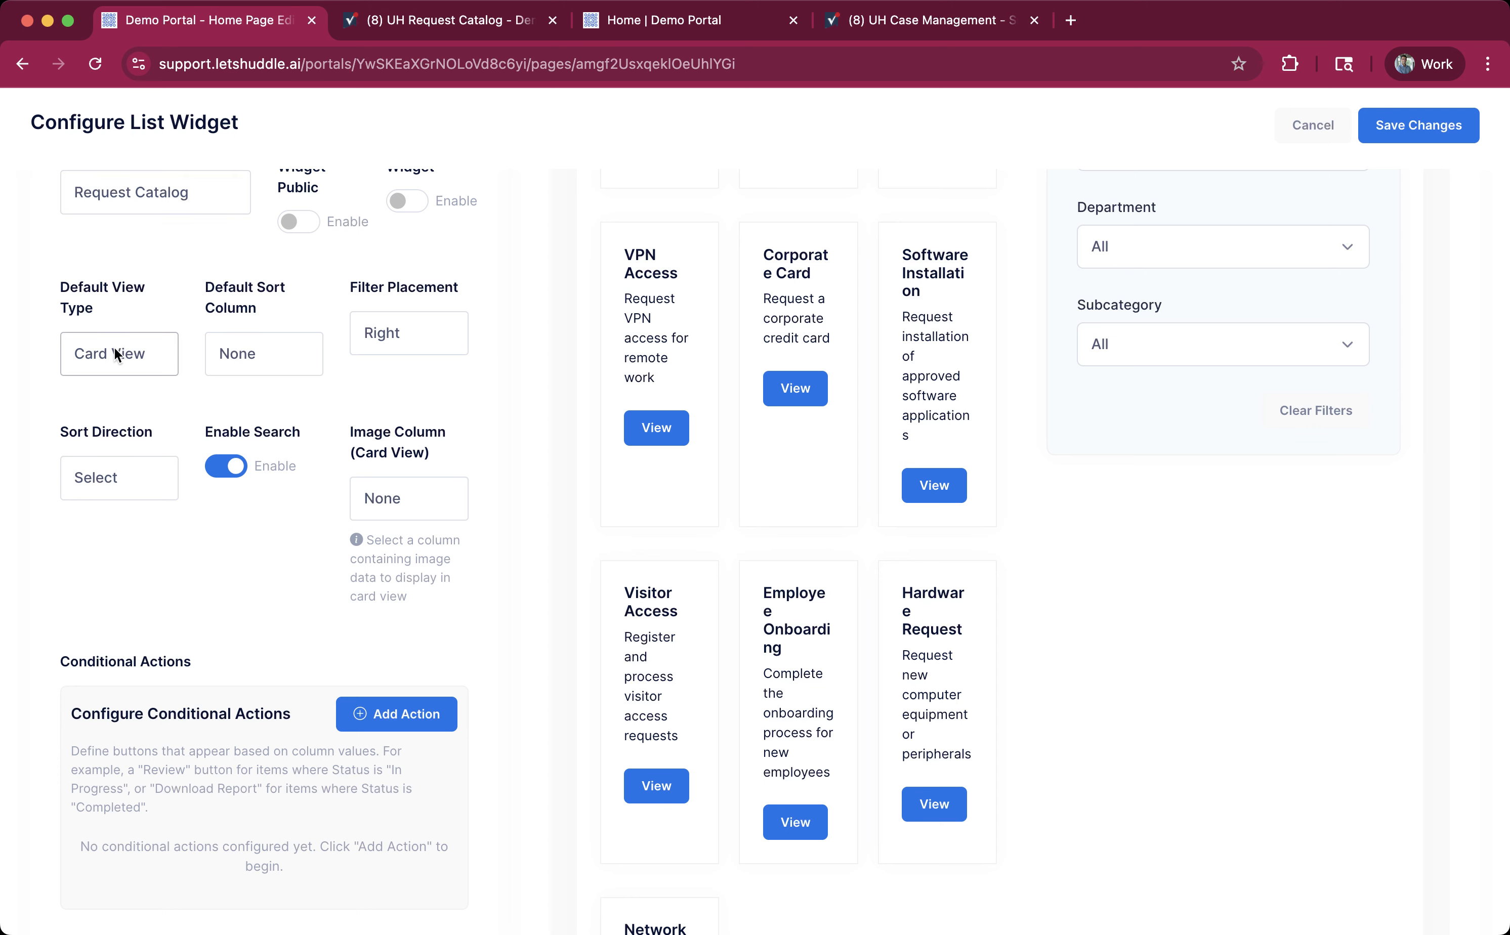
pyautogui.click(108, 375)
pyautogui.scroll(-4, 729, 518)
pyautogui.scroll(5, 359, 543)
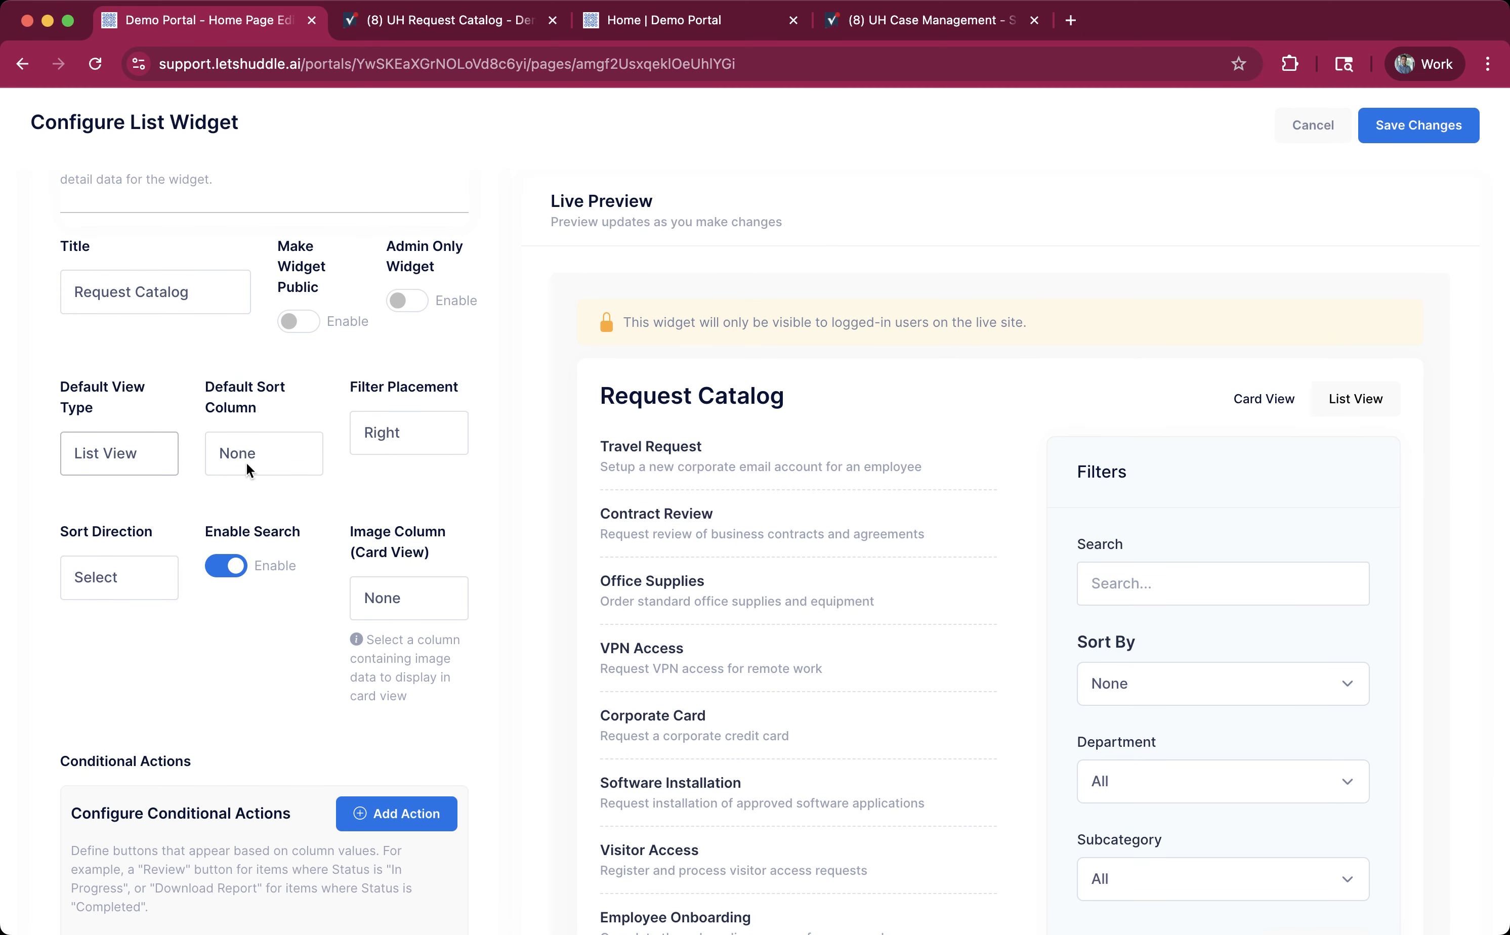
pyautogui.click(255, 455)
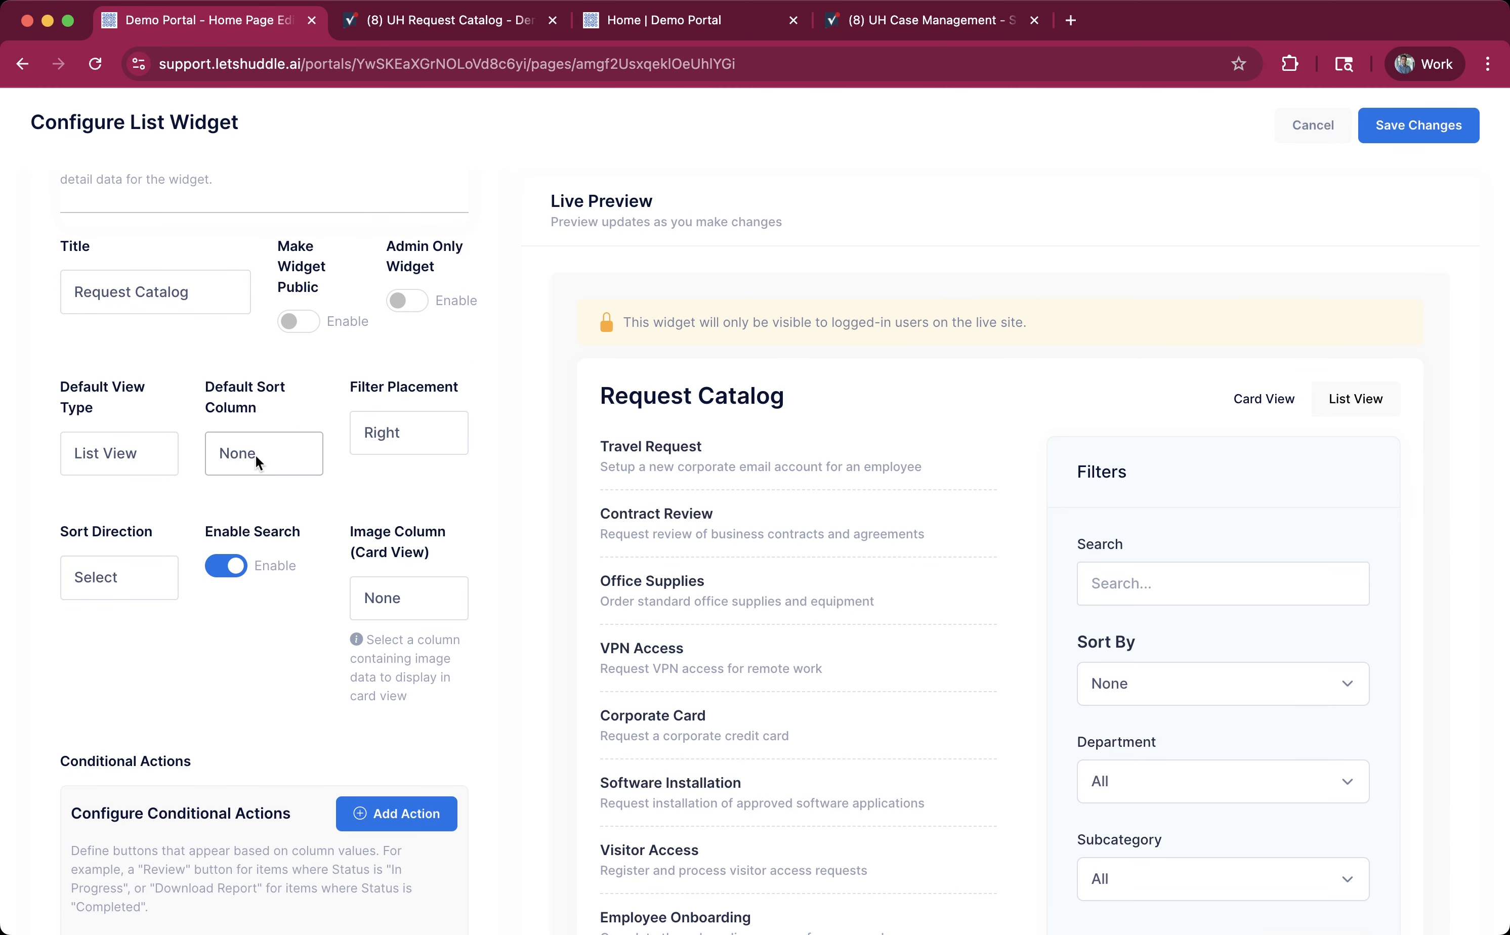
pyautogui.click(269, 500)
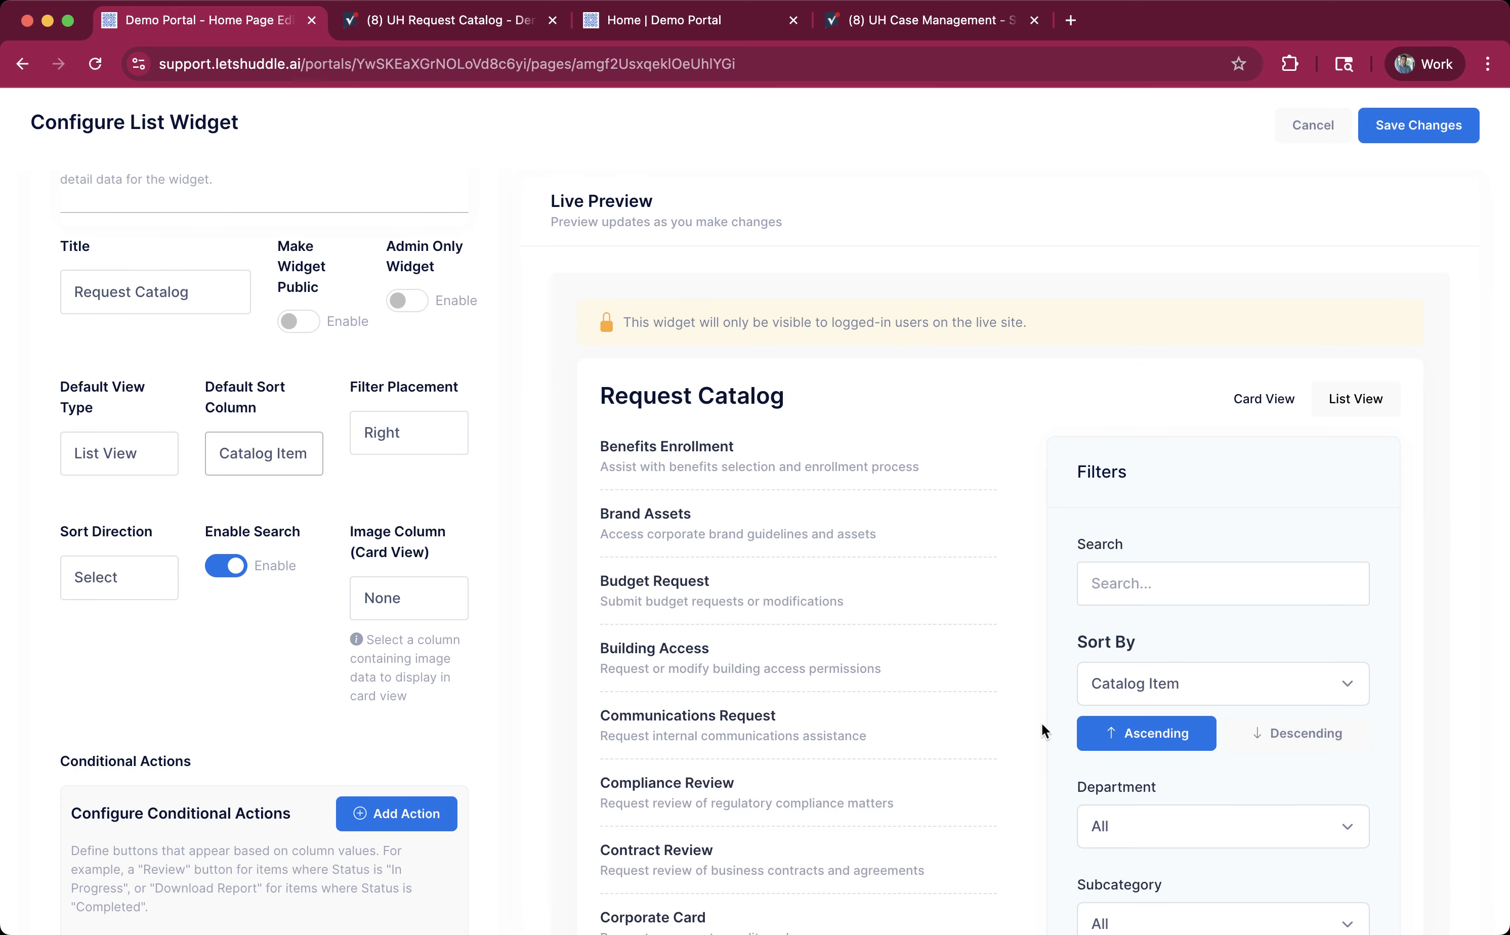
# - Try the Left and Top filter placements before restoring Right, and turn the widget's search option off and on again
pyautogui.scroll(-3, 916, 666)
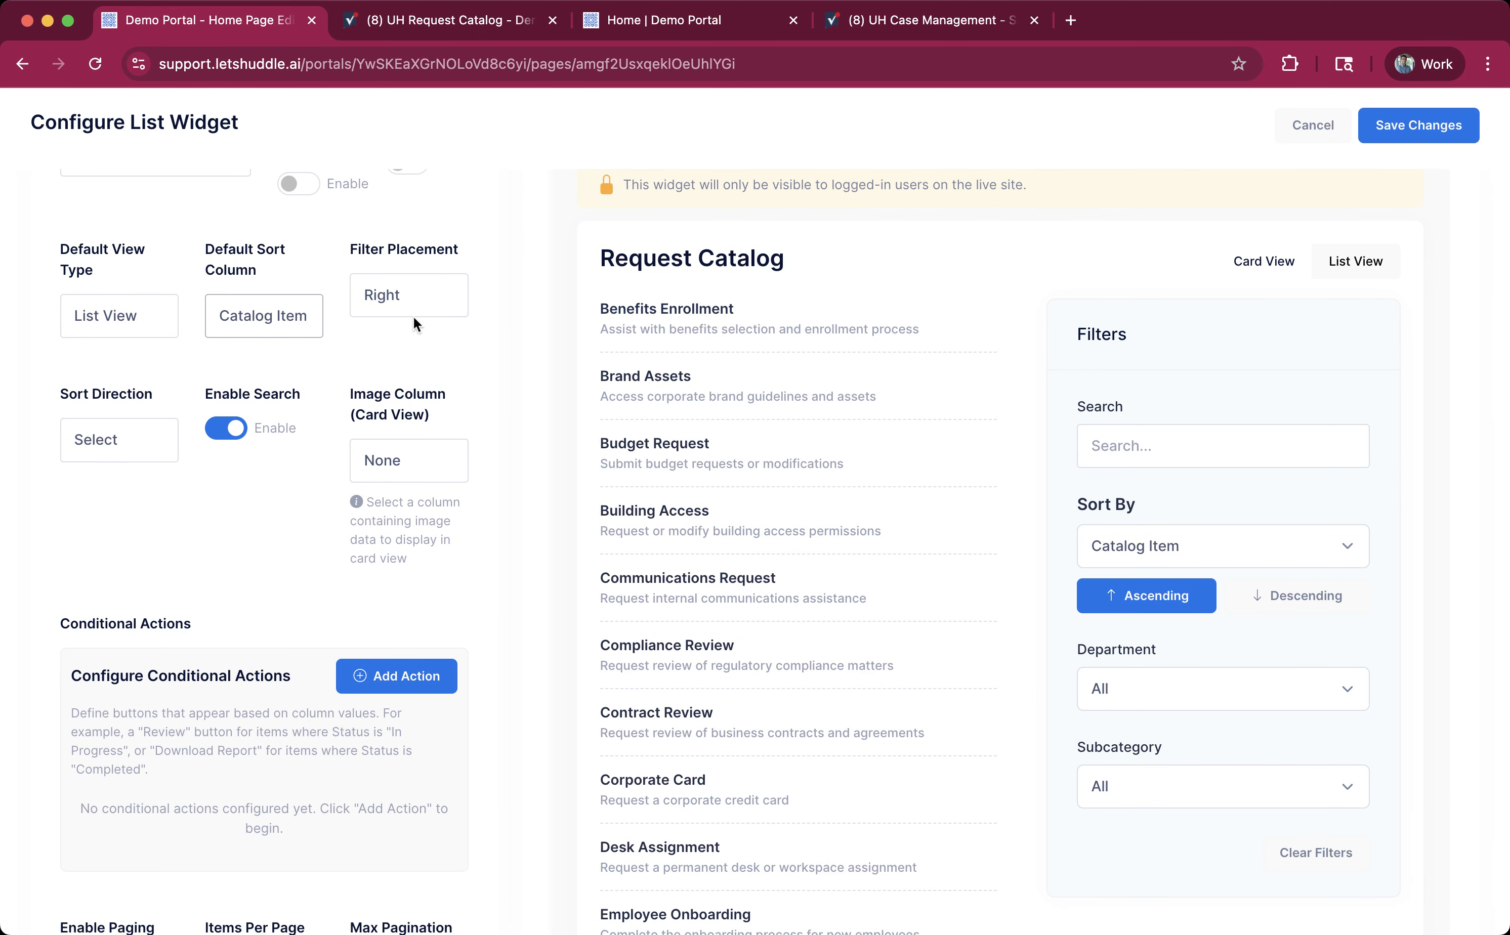
pyautogui.click(411, 295)
pyautogui.click(414, 280)
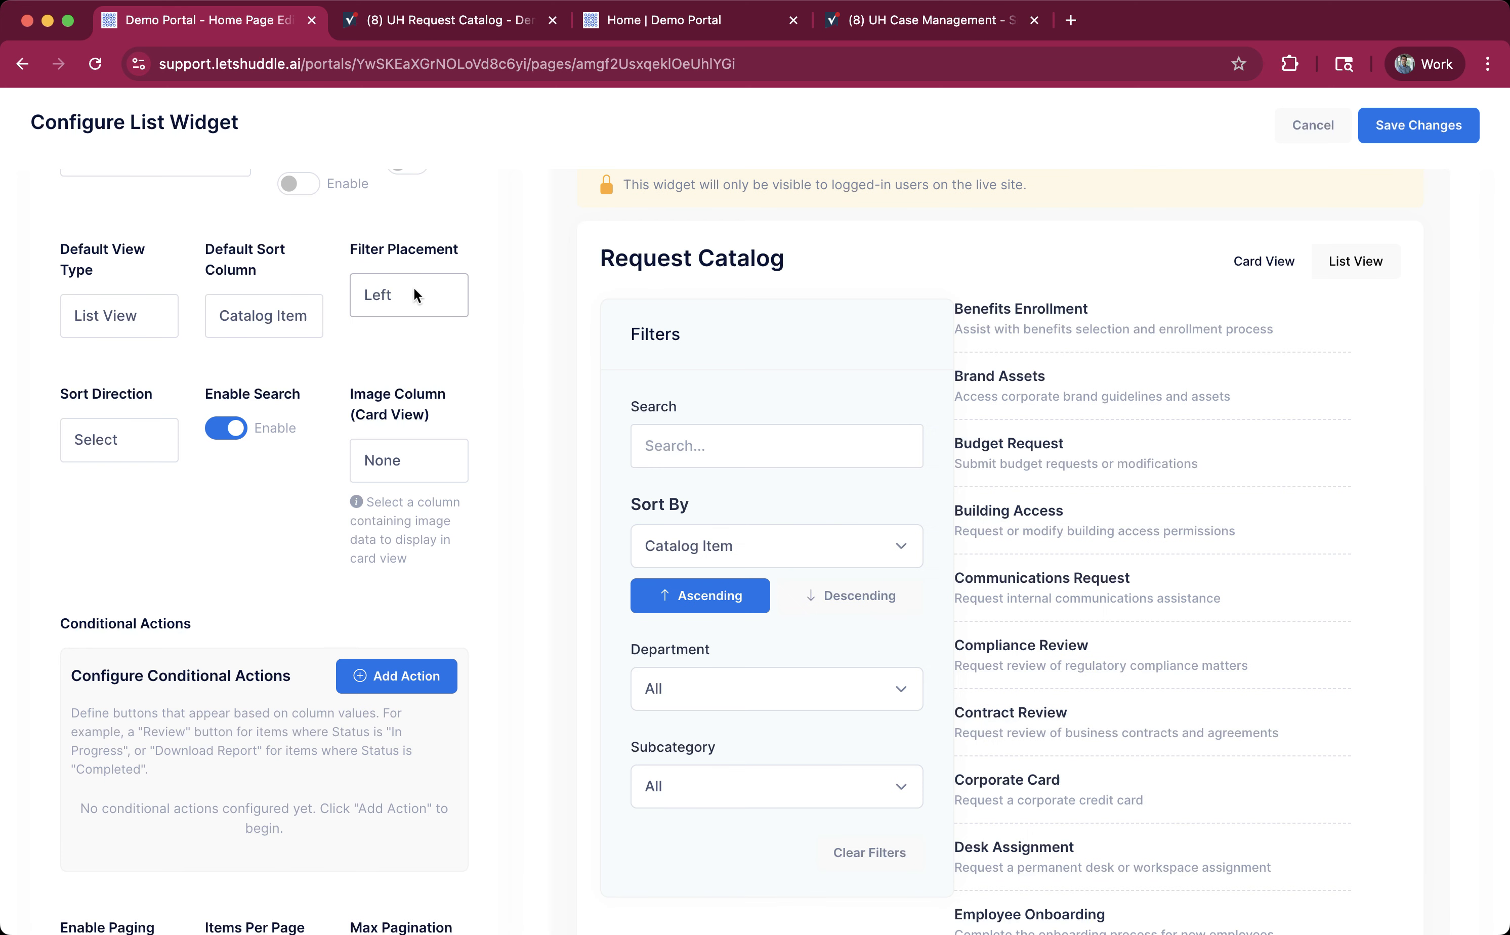
pyautogui.click(414, 300)
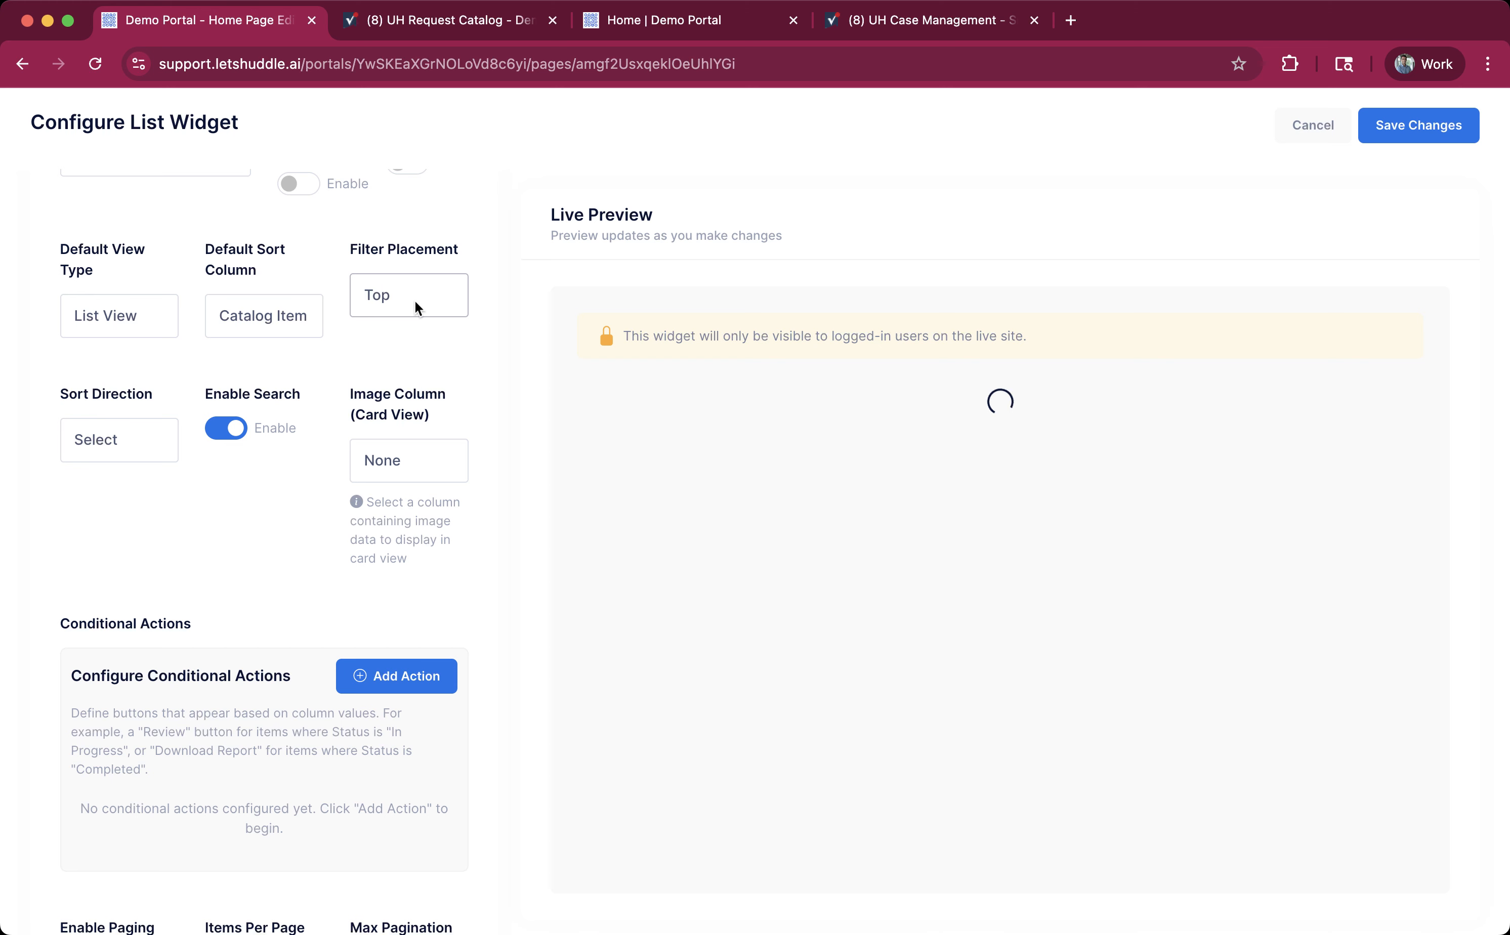
pyautogui.click(432, 249)
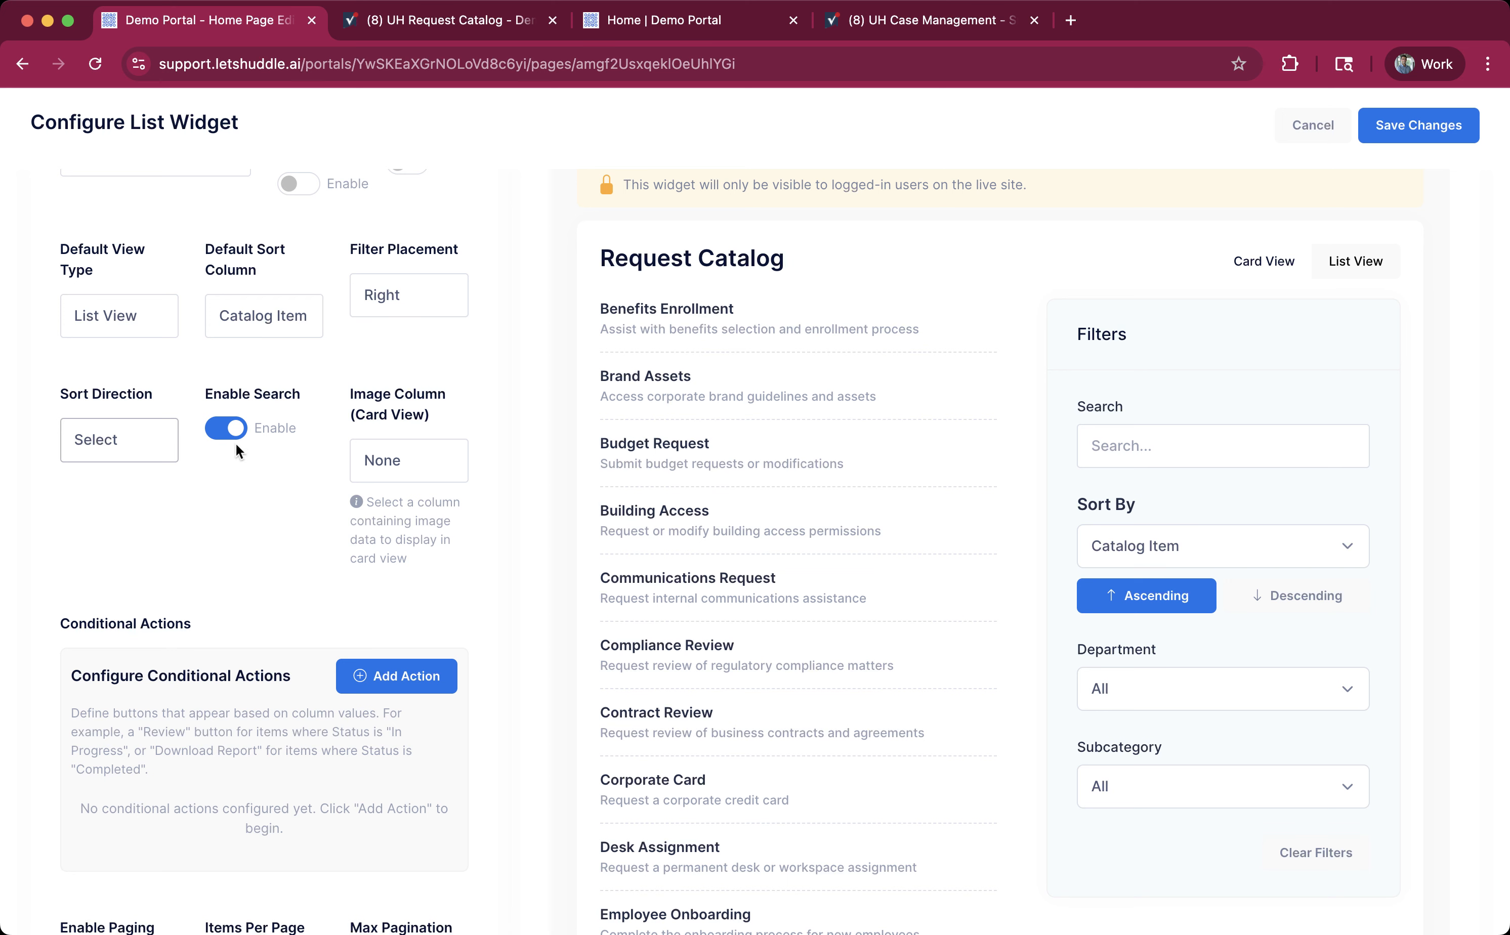
pyautogui.click(227, 429)
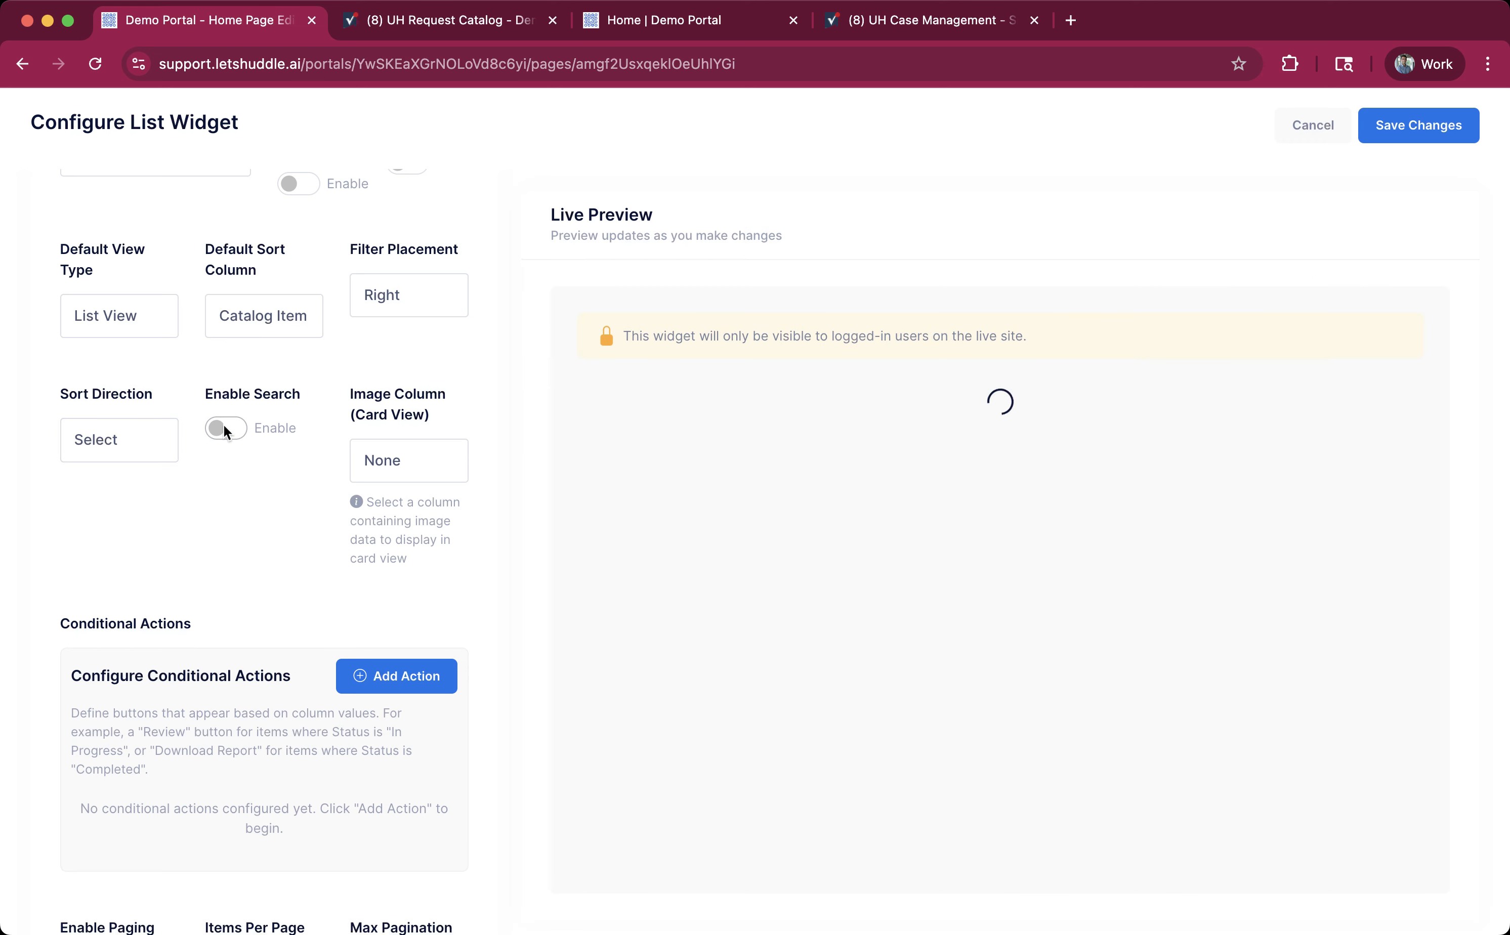
pyautogui.click(225, 429)
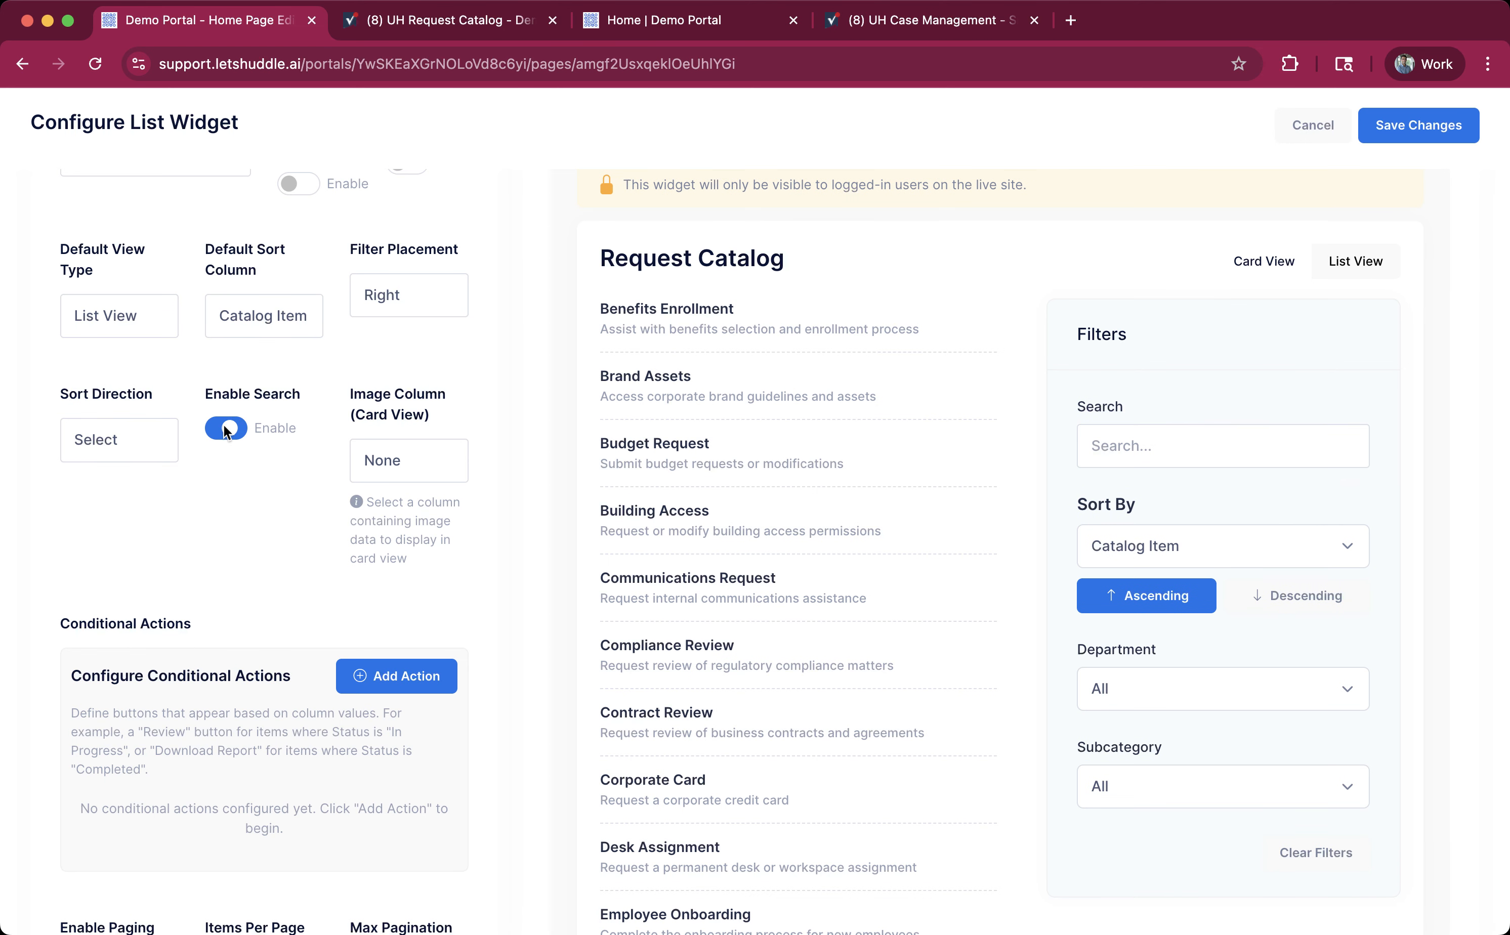
# - Test the live preview's search filter with "Budge" and clear the search text
pyautogui.click(1252, 454)
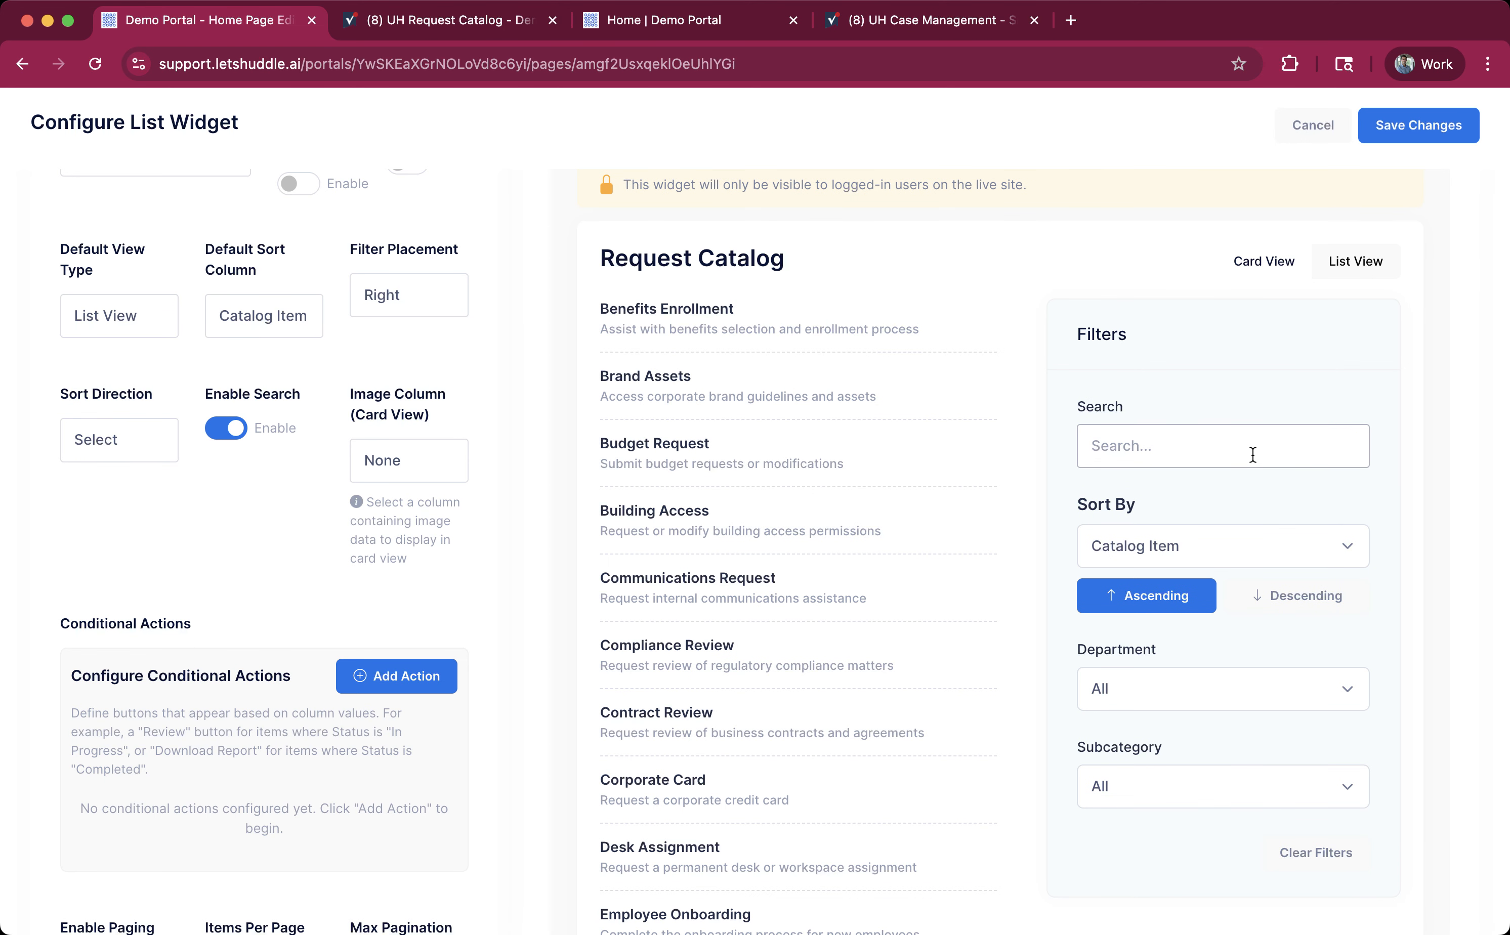
pyautogui.write('Budge')
pyautogui.press('BackSpace')
pyautogui.press('BackSpace')
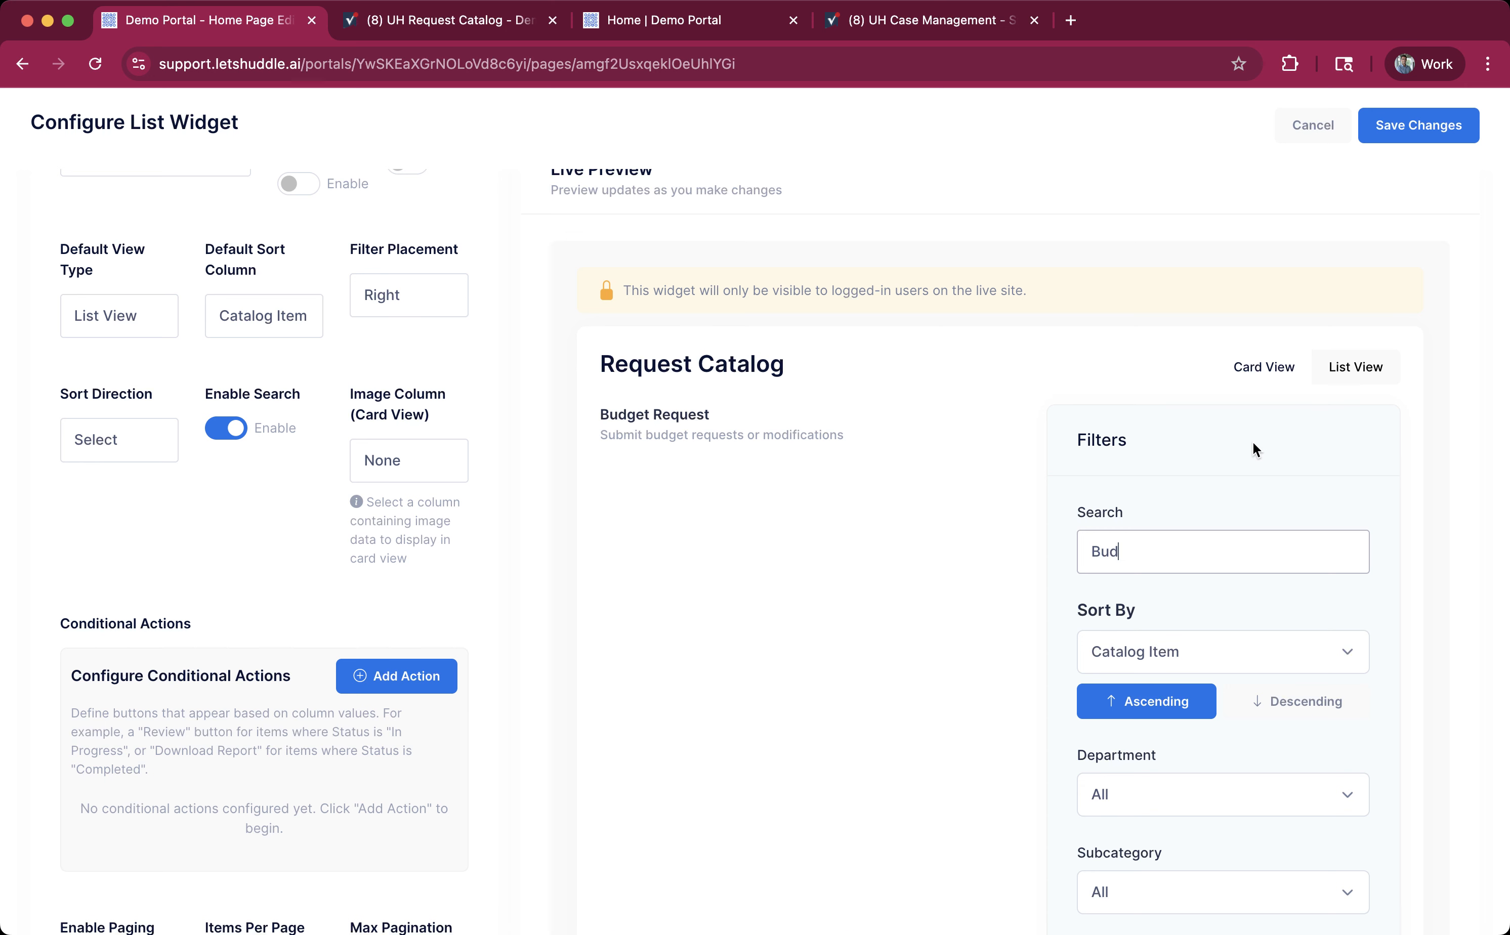
pyautogui.press('BackSpace')
pyautogui.press('BackSpace')
pyautogui.press('BackSpace')
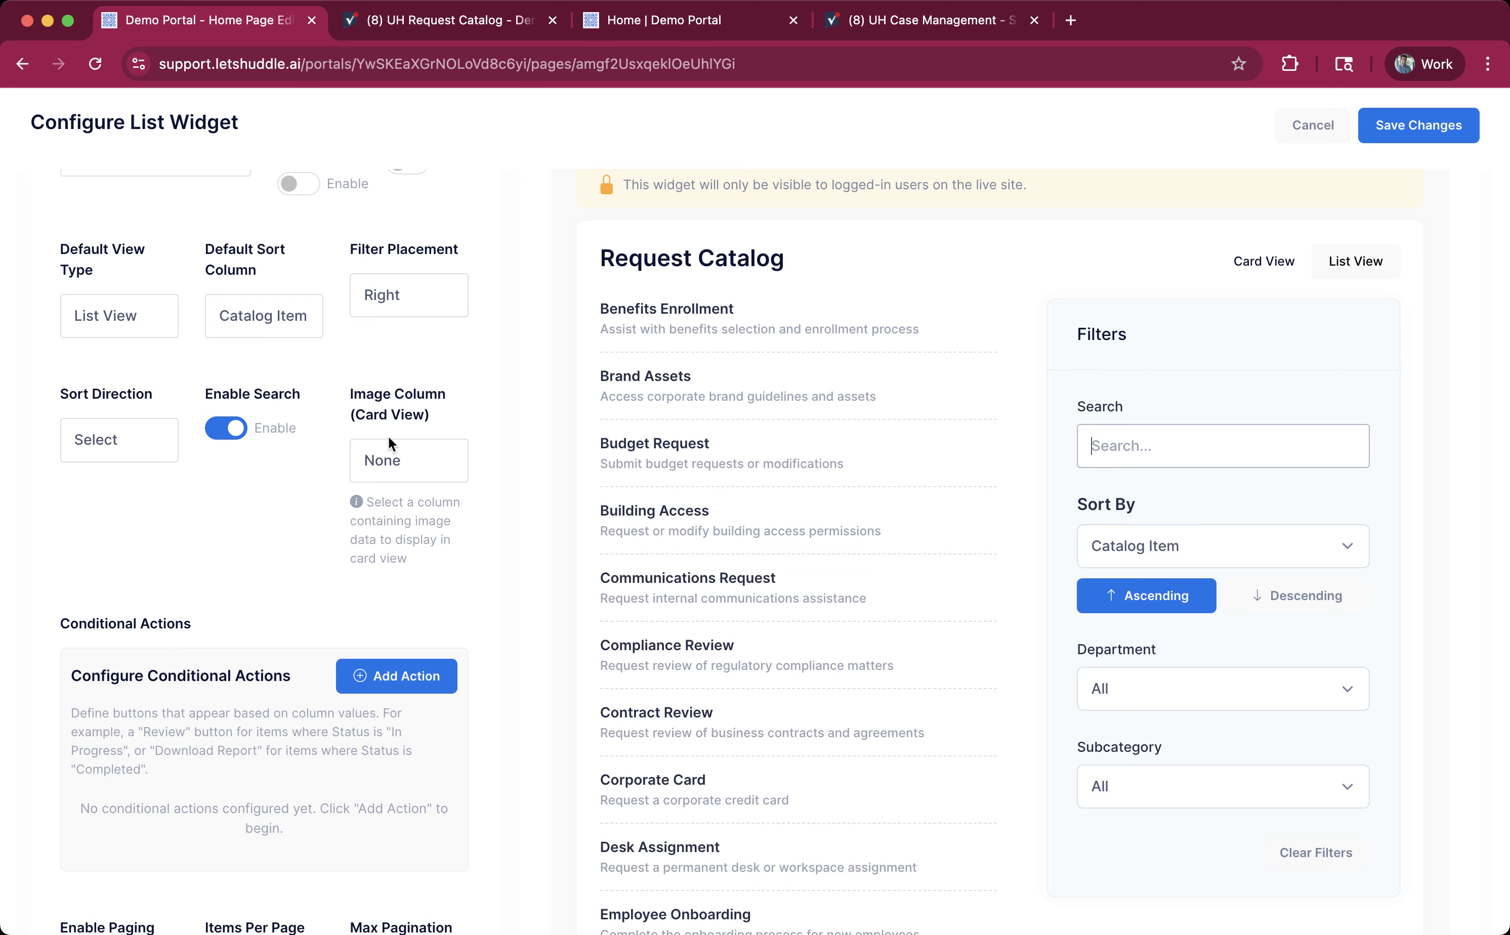
# - Review the widget's image column, conditional actions and paging settings
pyautogui.click(463, 462)
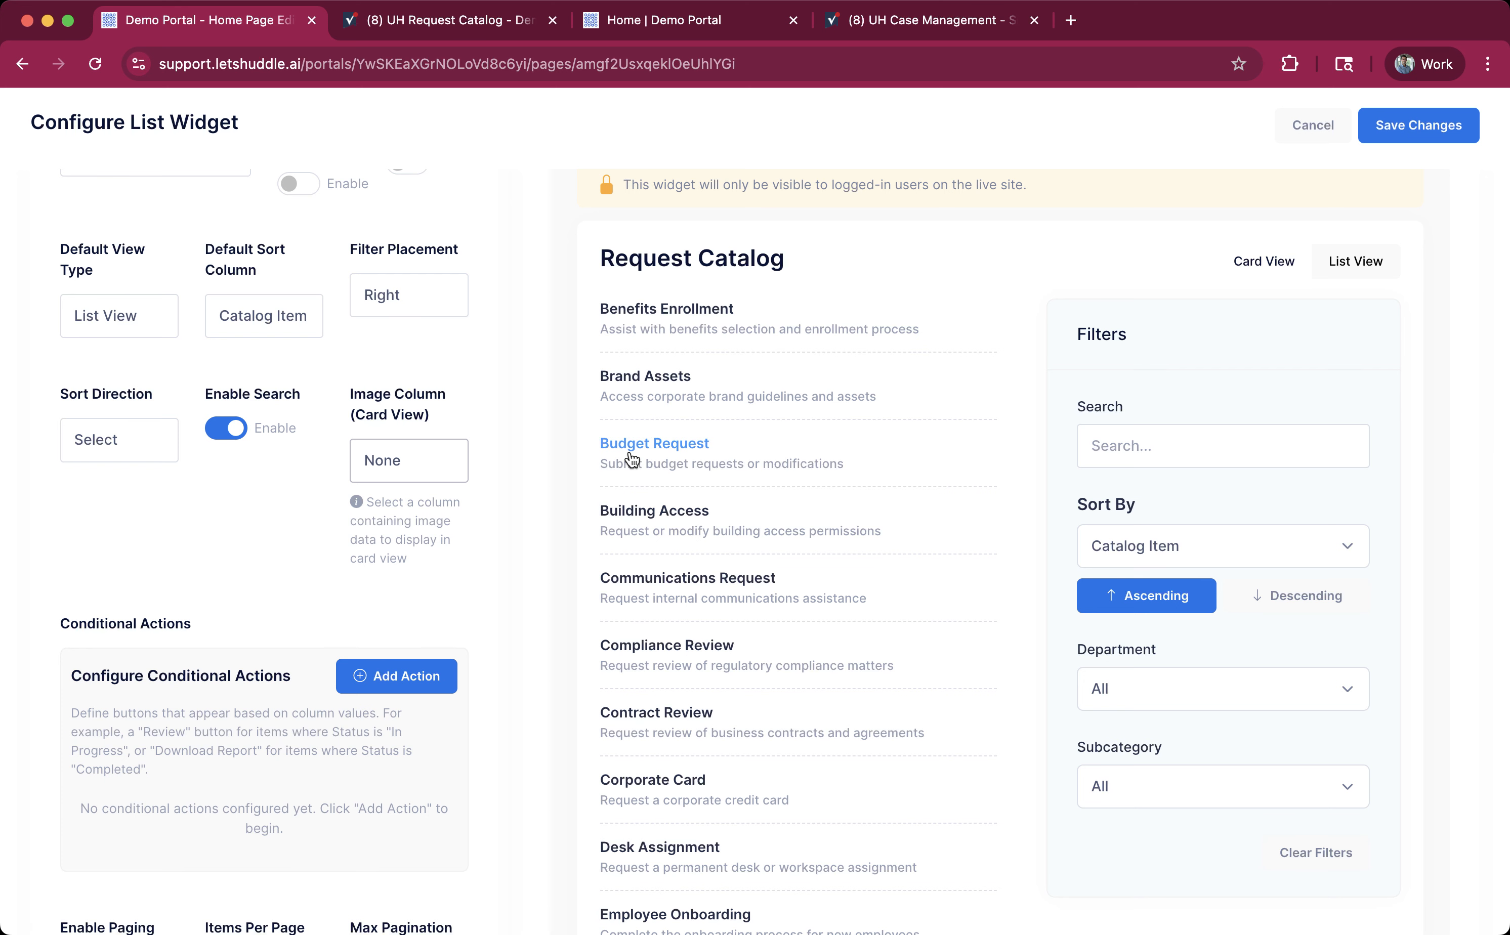
pyautogui.scroll(-5, 197, 456)
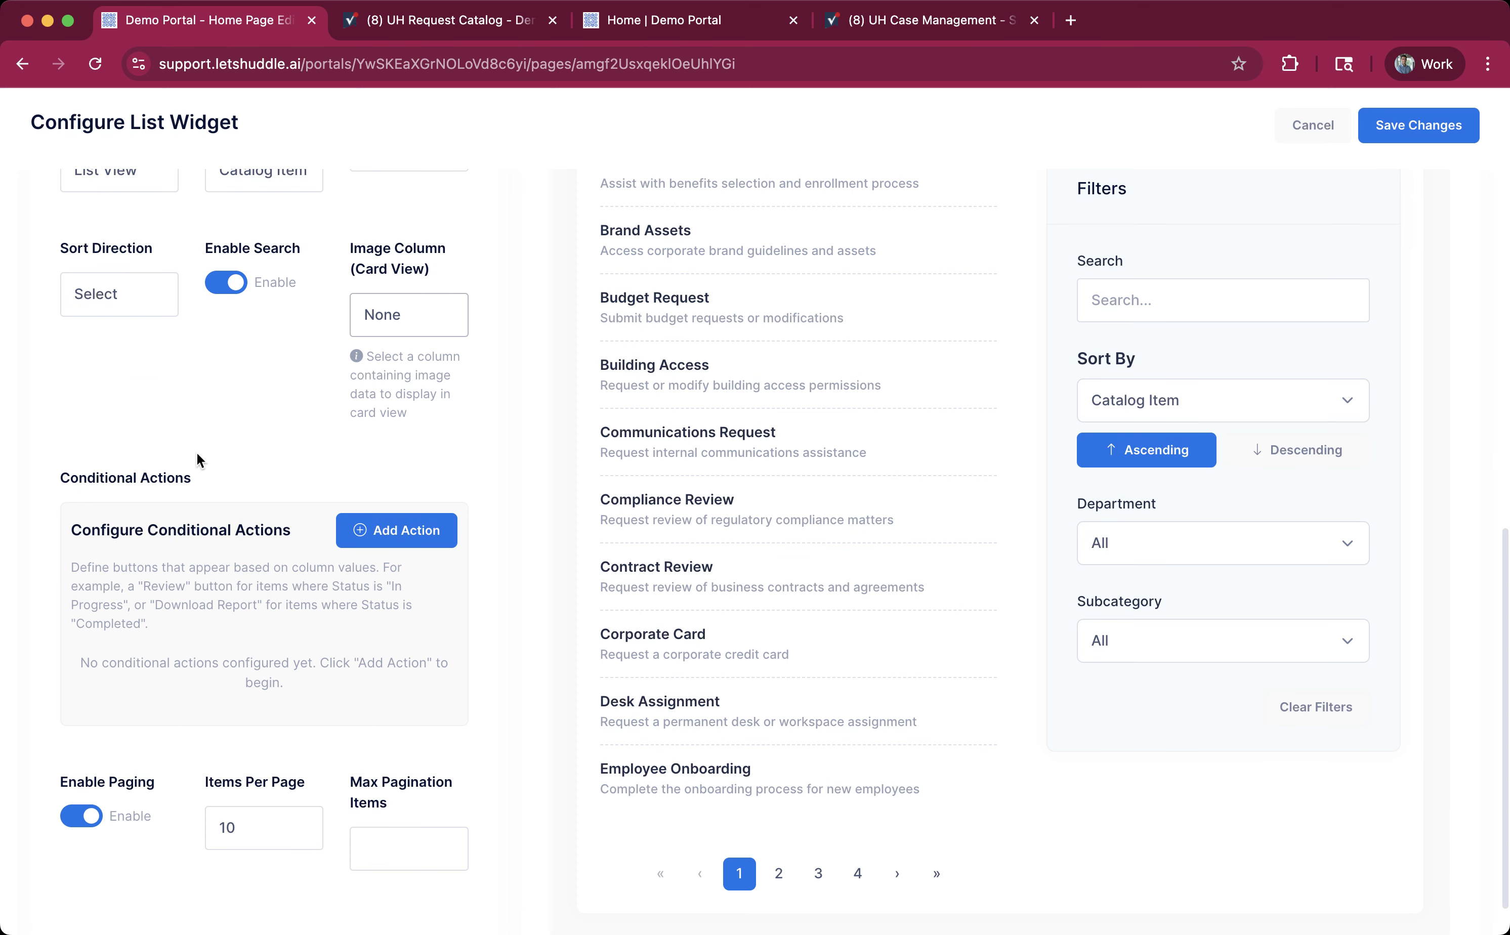
pyautogui.scroll(-2, 195, 451)
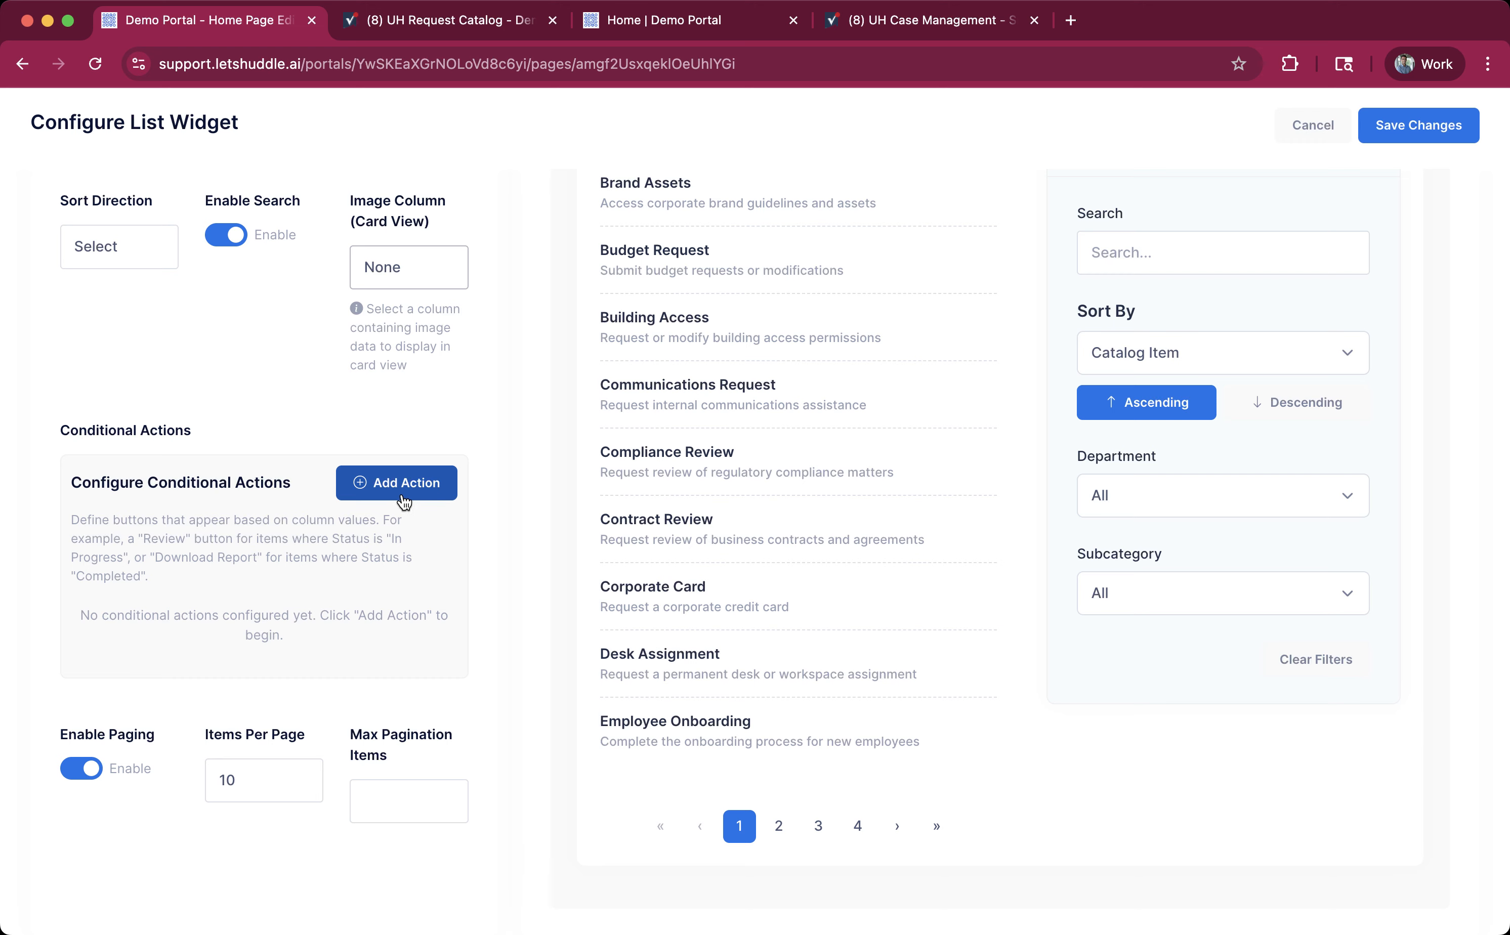
pyautogui.scroll(10, 410, 568)
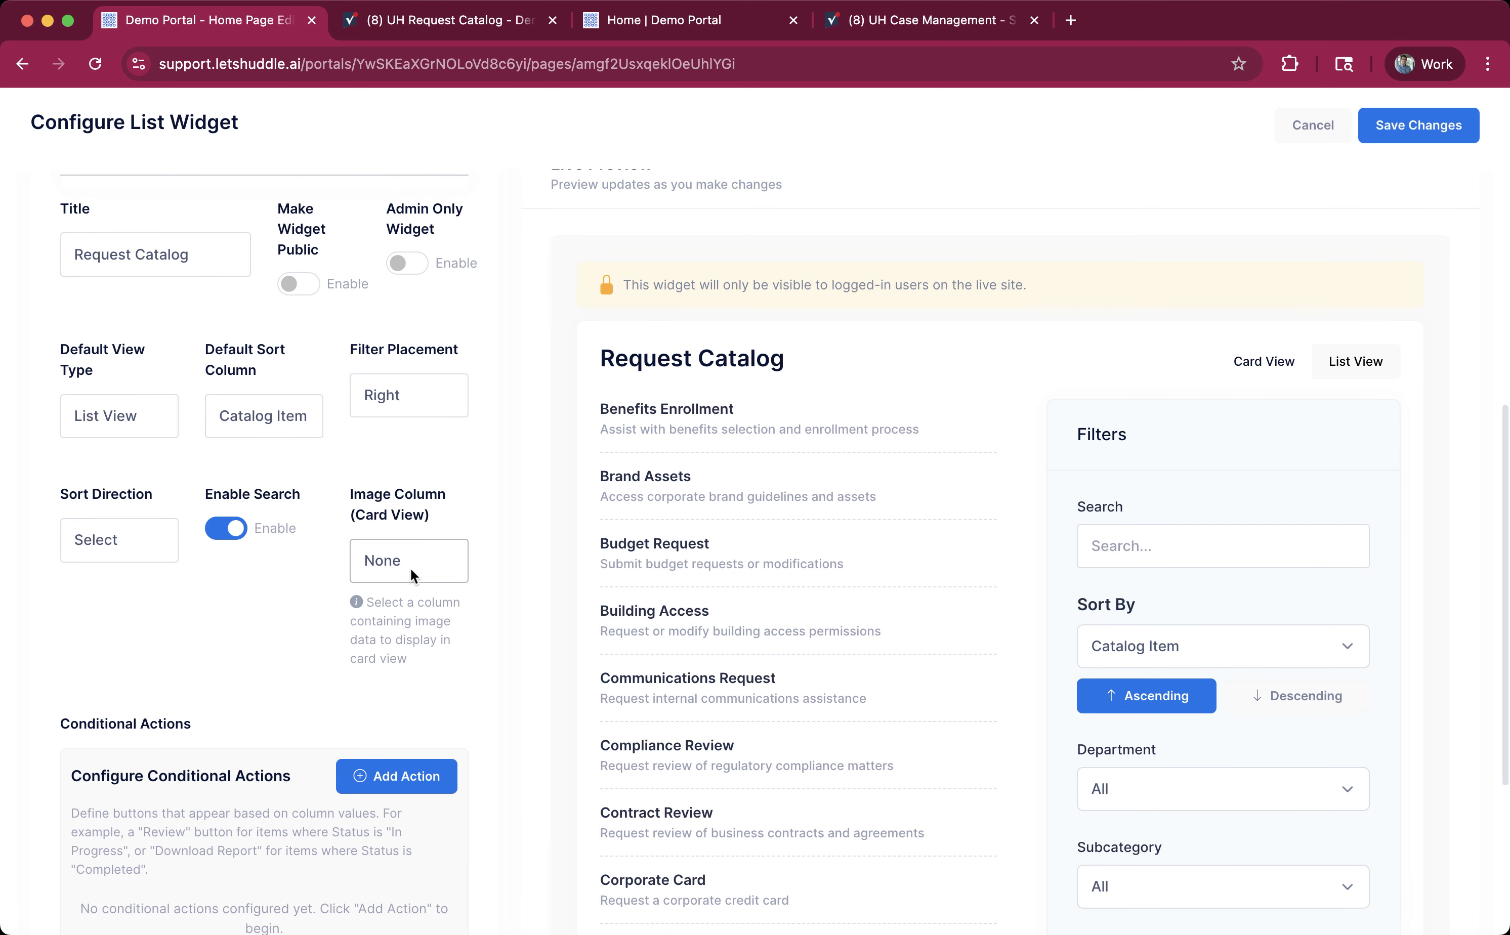
pyautogui.scroll(-4, 411, 569)
pyautogui.scroll(5, 411, 569)
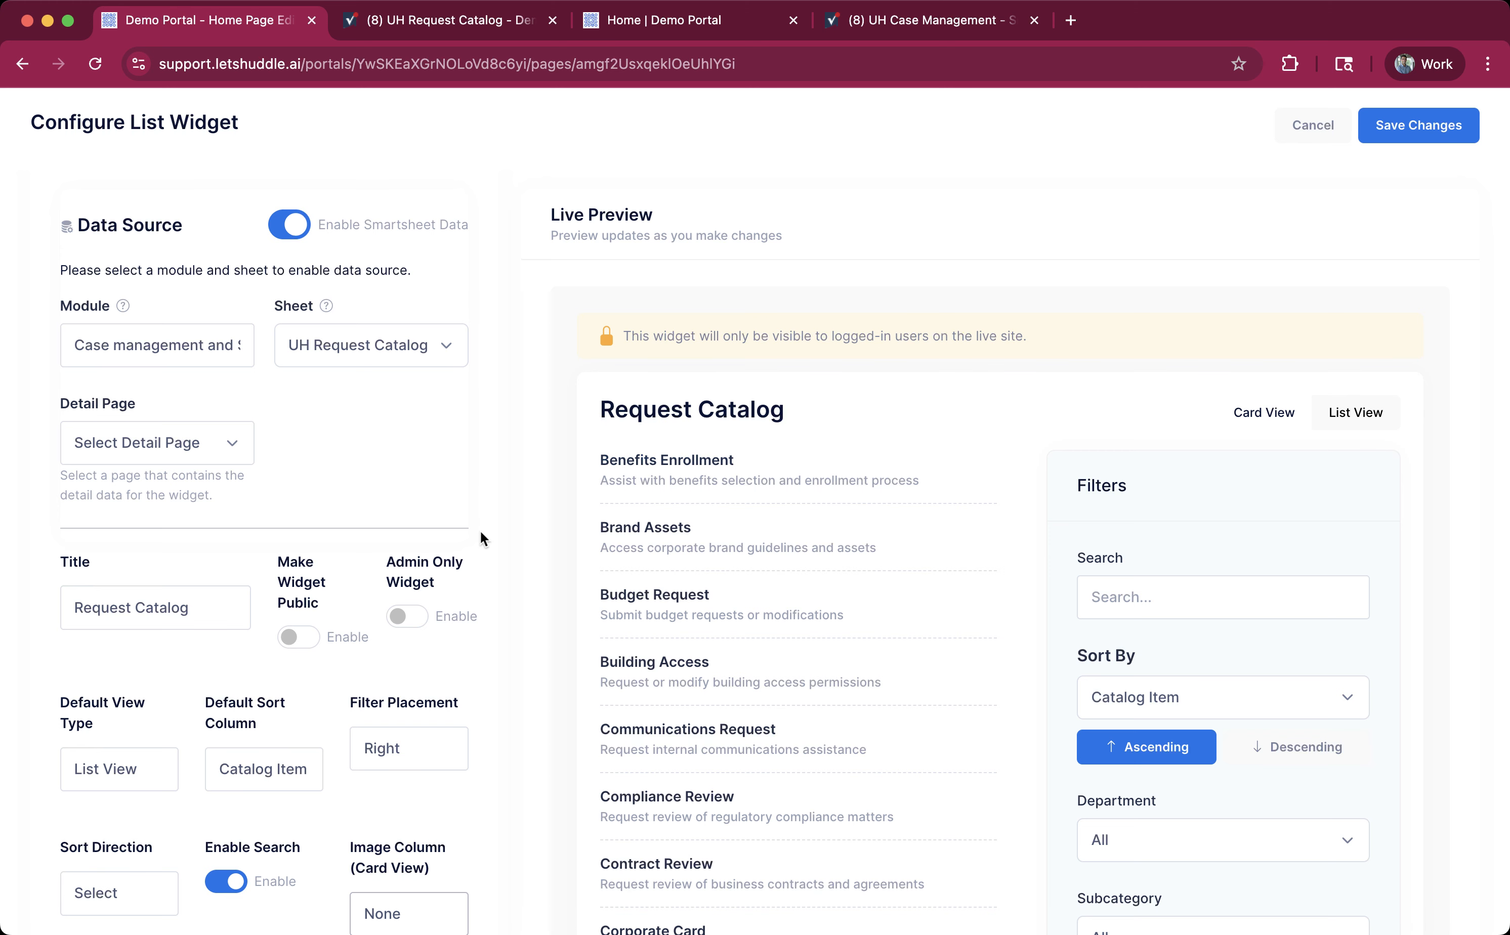
# - Add a conditional action that checks the Department column and navigates to the Home (/home) page
pyautogui.scroll(-10, 481, 532)
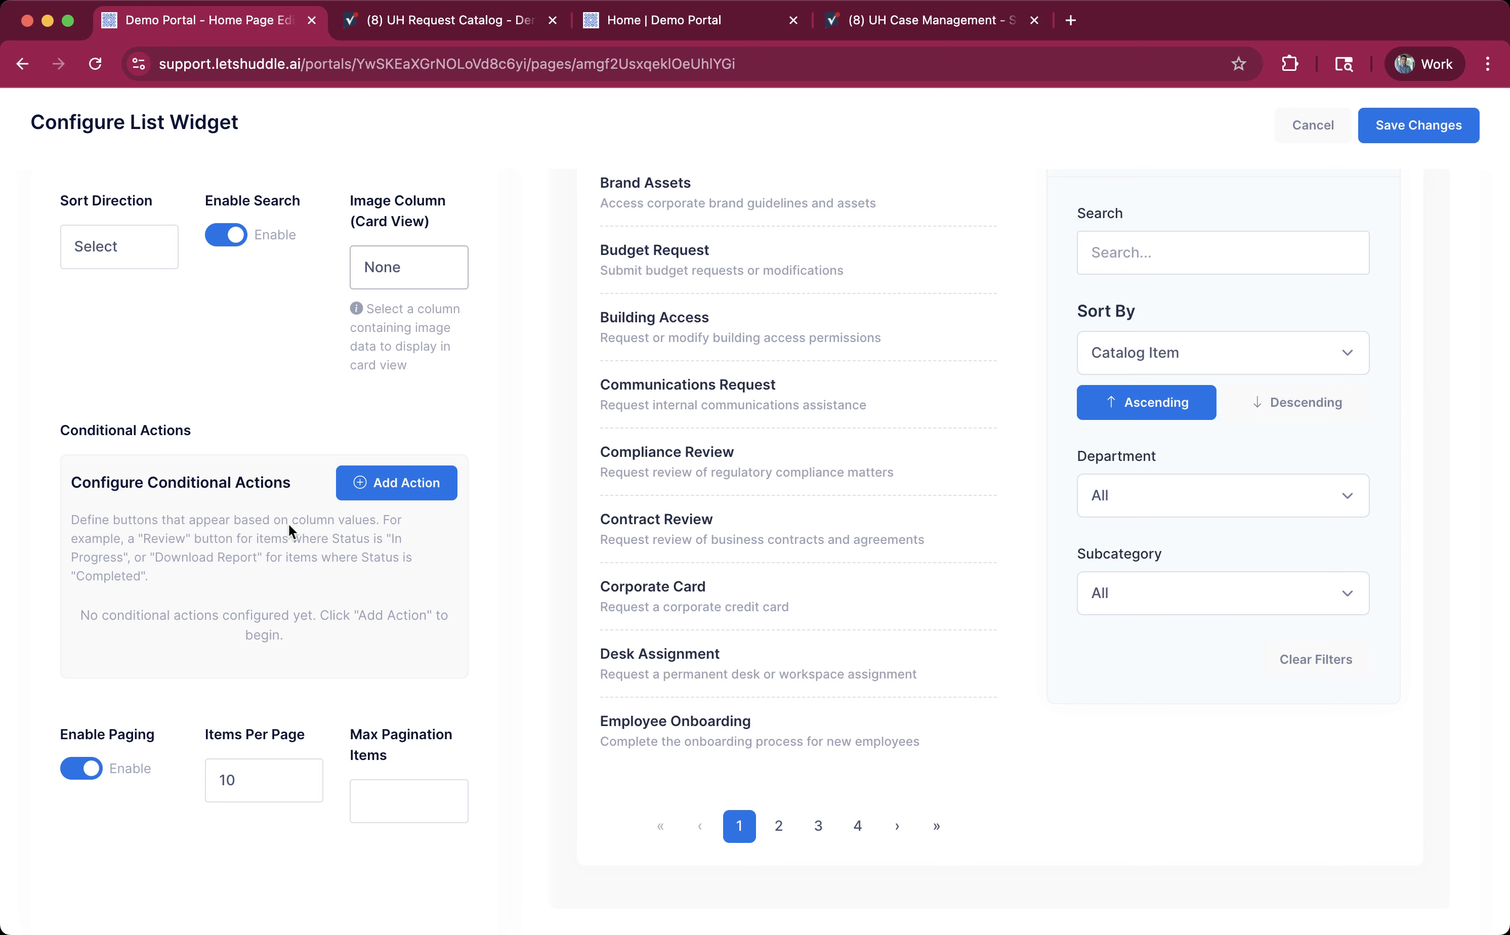
pyautogui.click(389, 486)
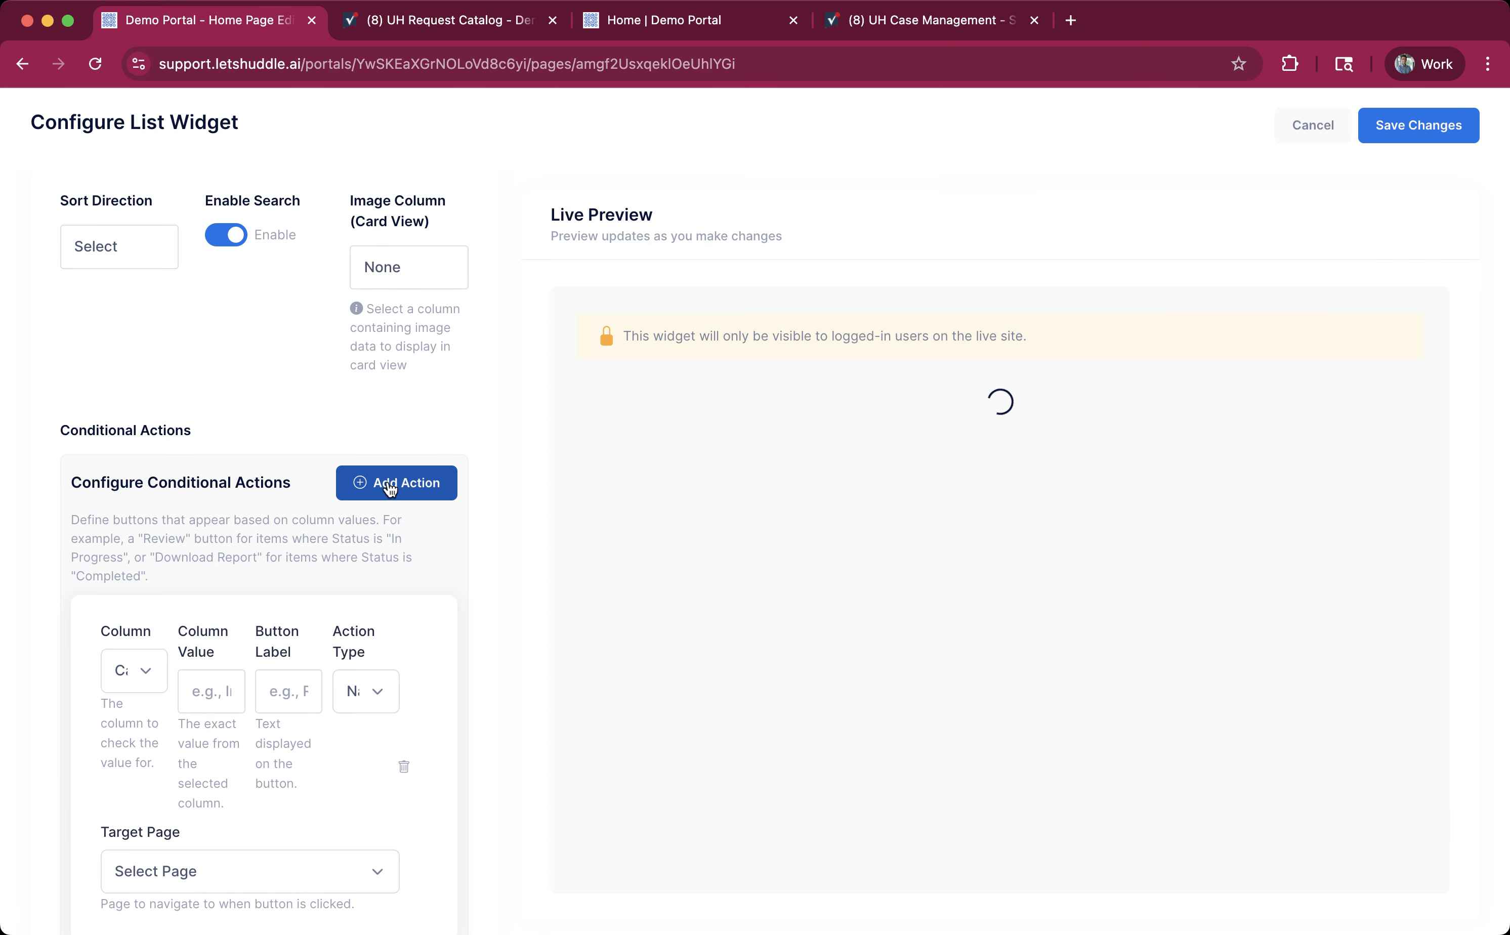
pyautogui.scroll(-2, 389, 484)
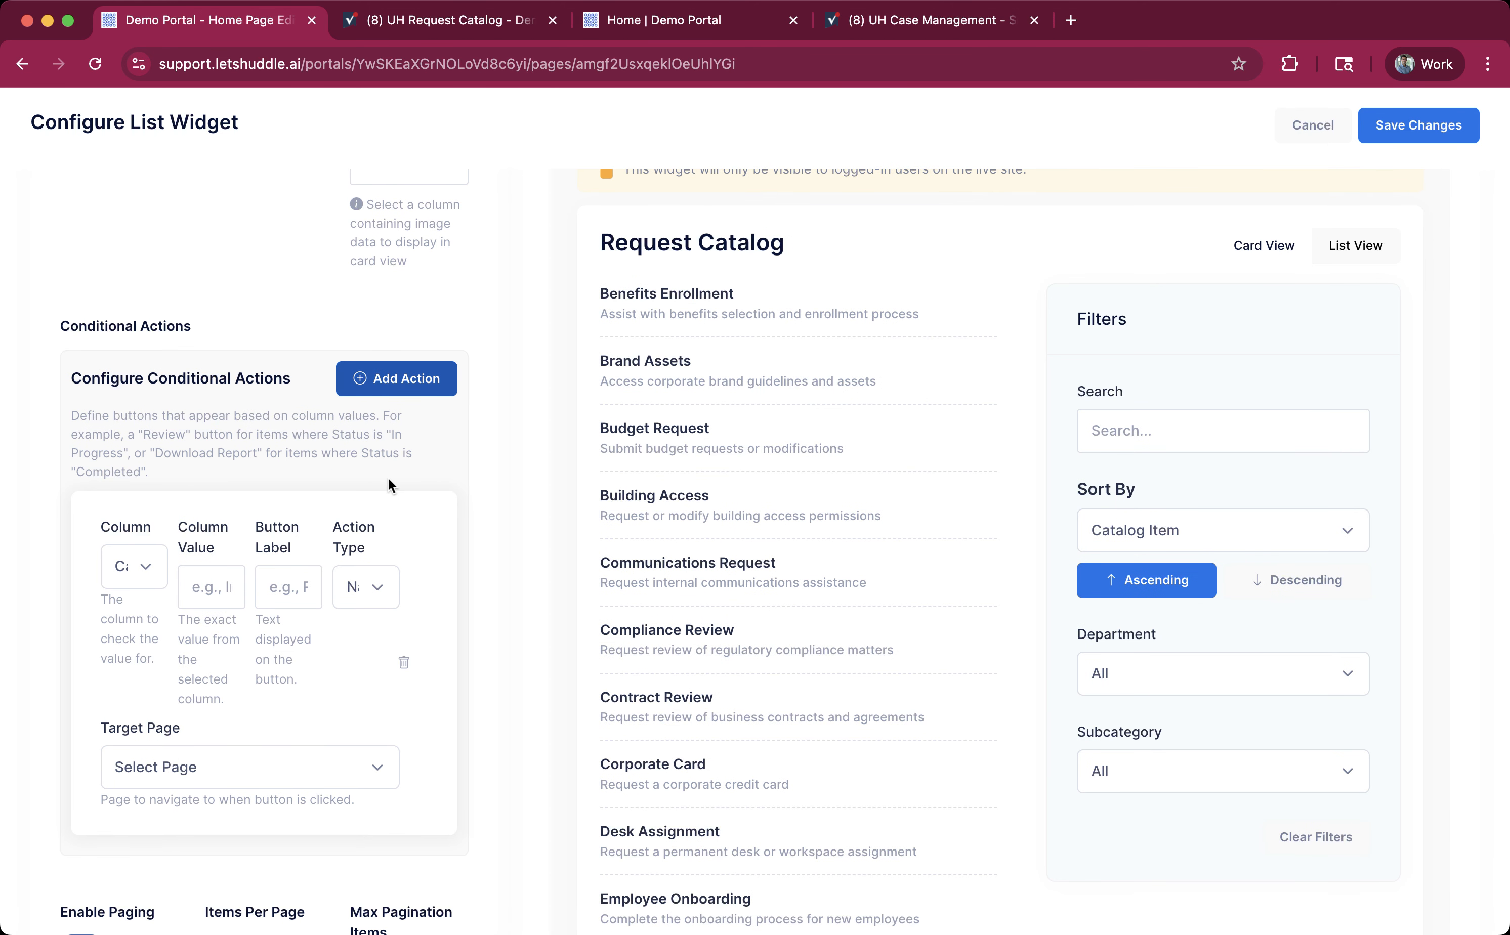
pyautogui.scroll(-1, 388, 481)
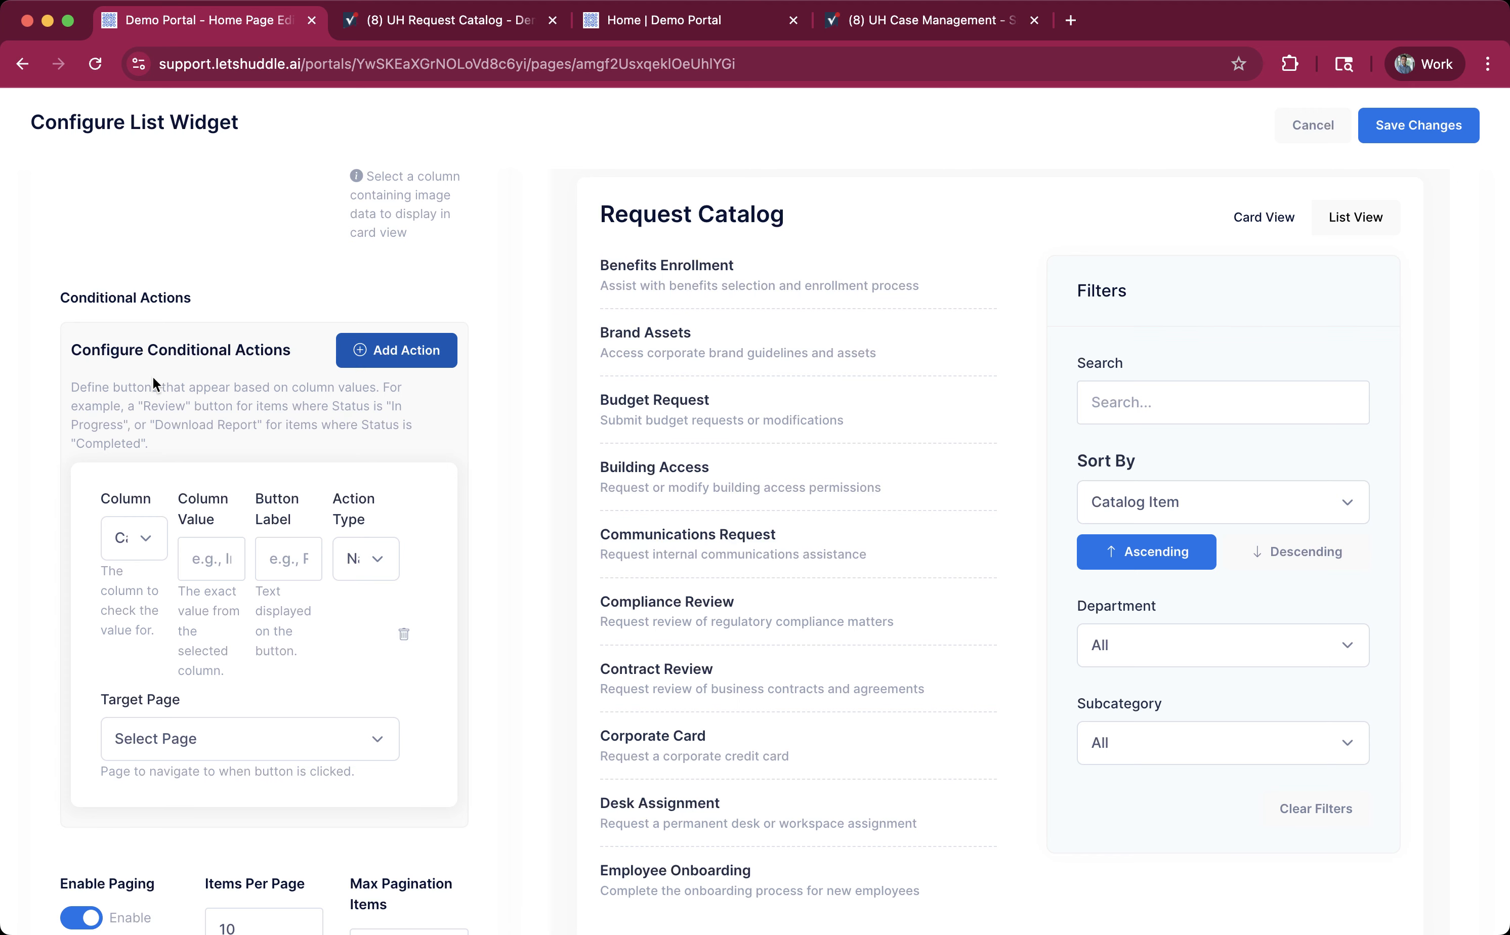
pyautogui.hotkey('ctrl', '-')
pyautogui.hotkey('ctrl', '-')
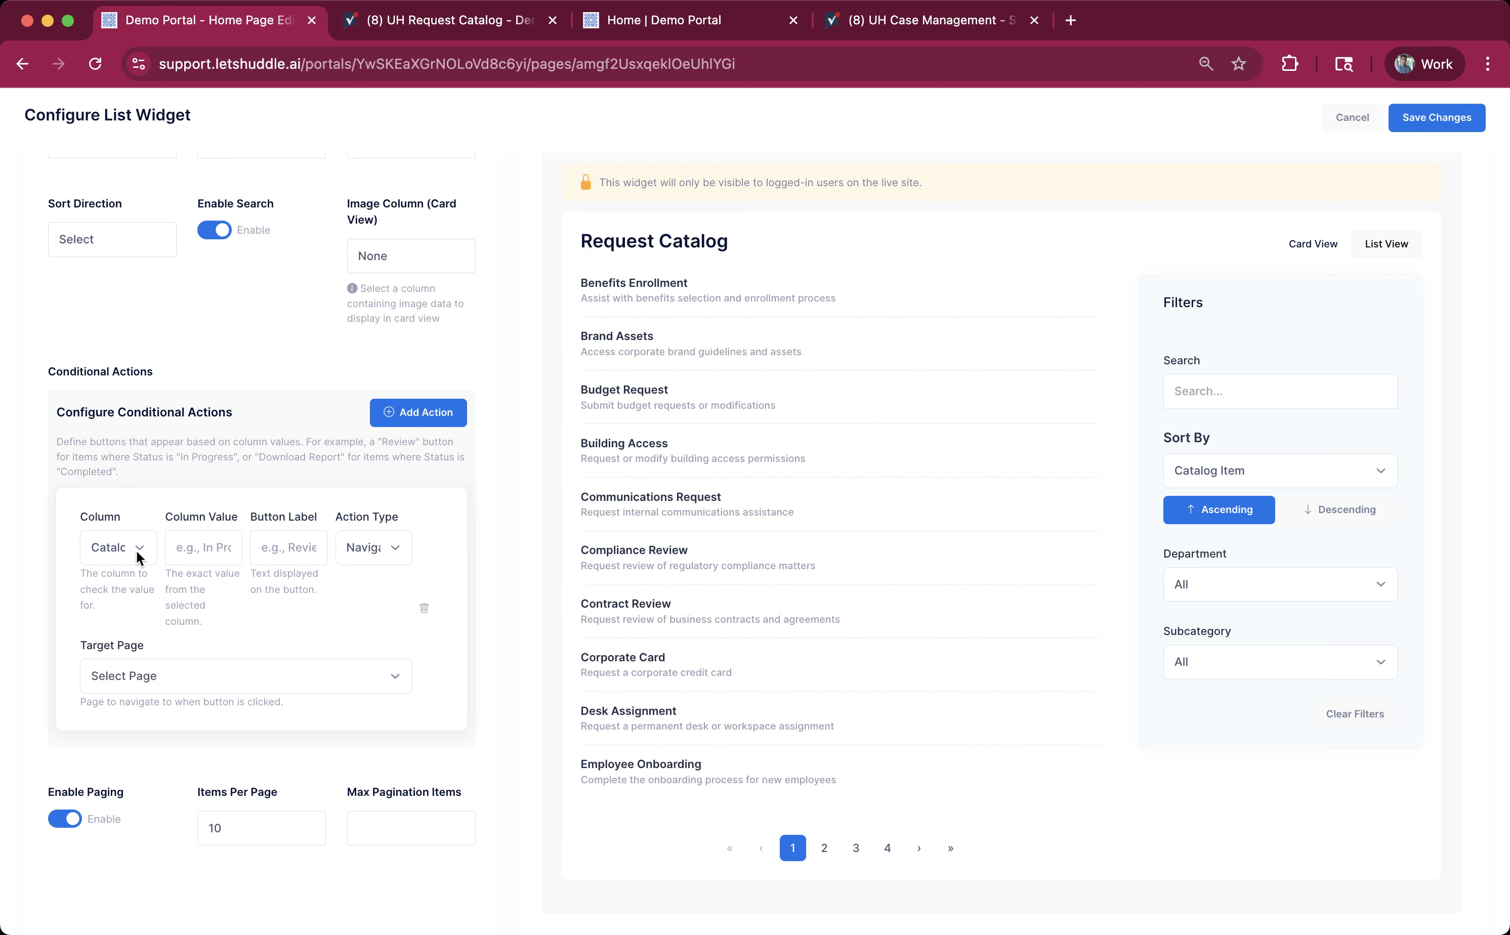
pyautogui.scroll(3, 135, 551)
pyautogui.scroll(-2, 136, 552)
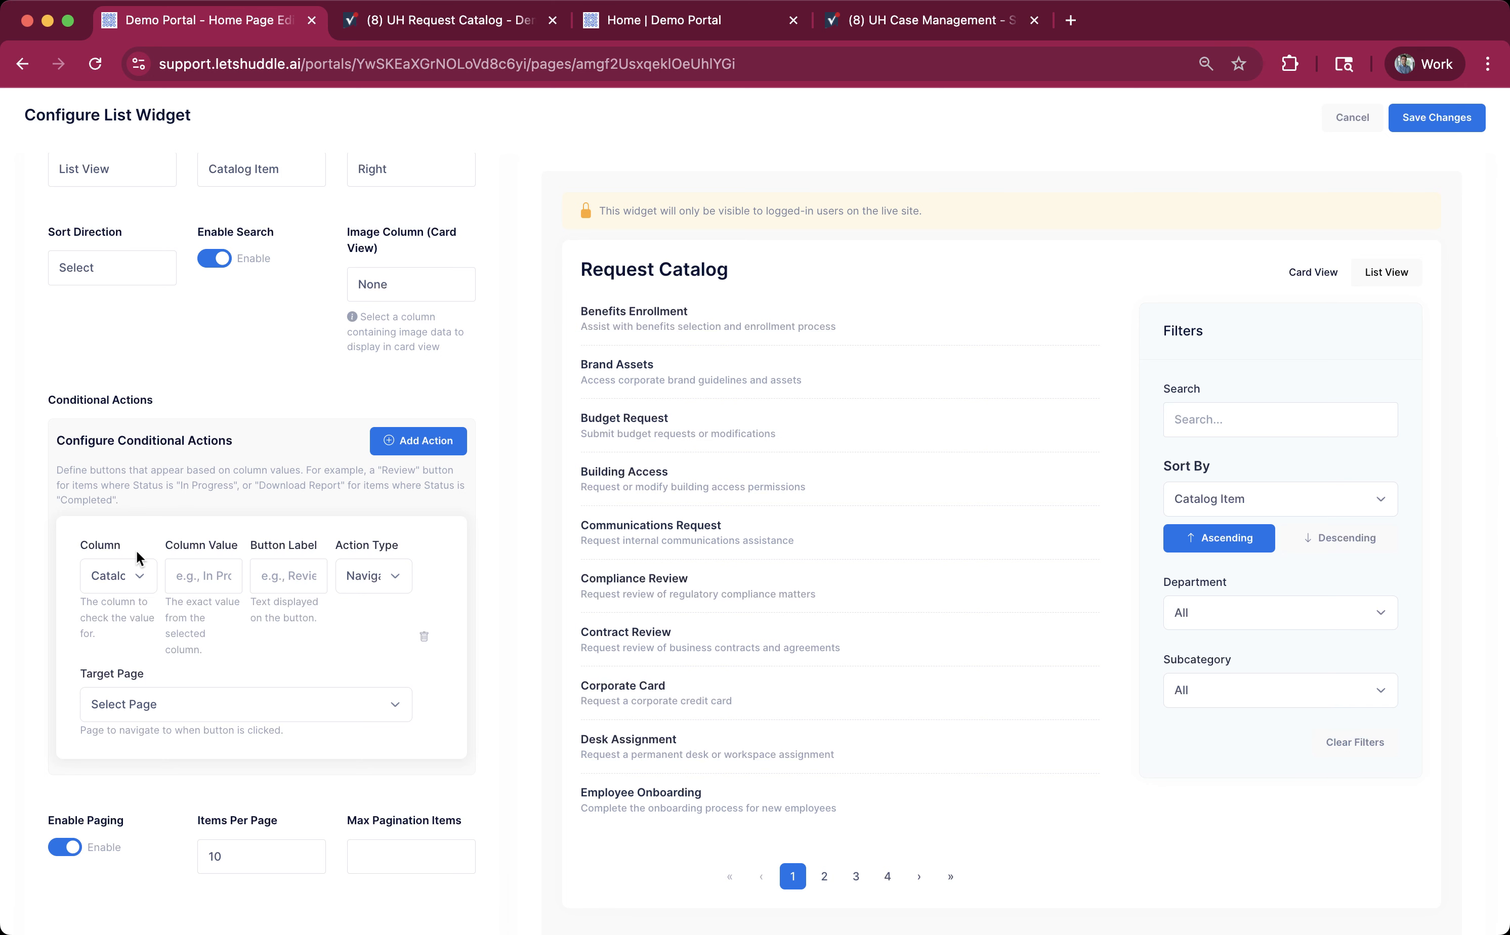
pyautogui.click(174, 709)
pyautogui.click(170, 691)
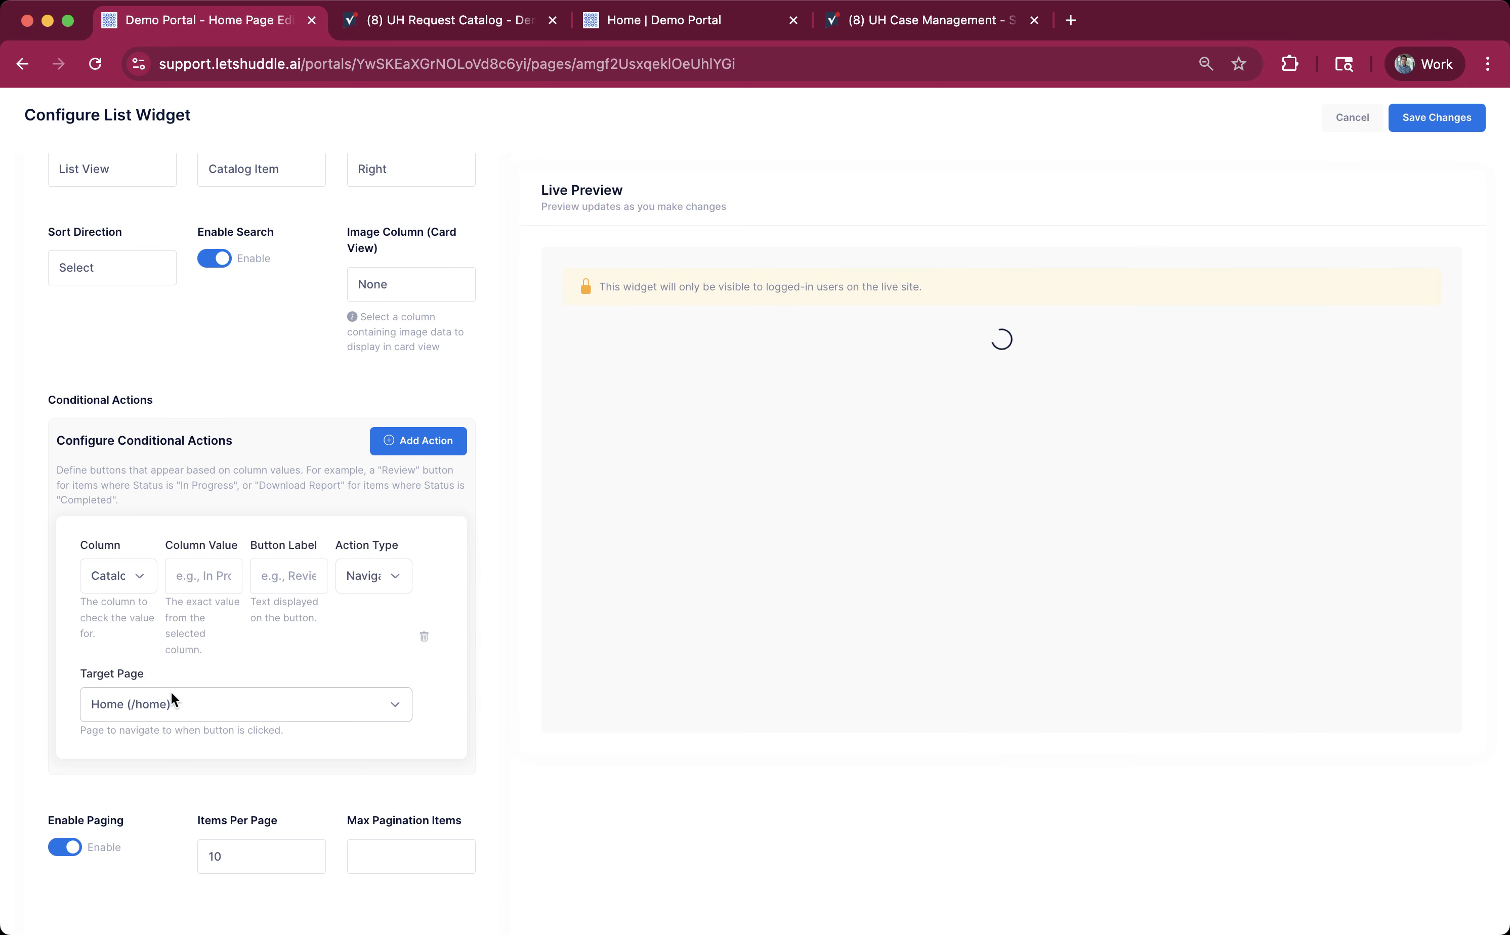
pyautogui.click(138, 581)
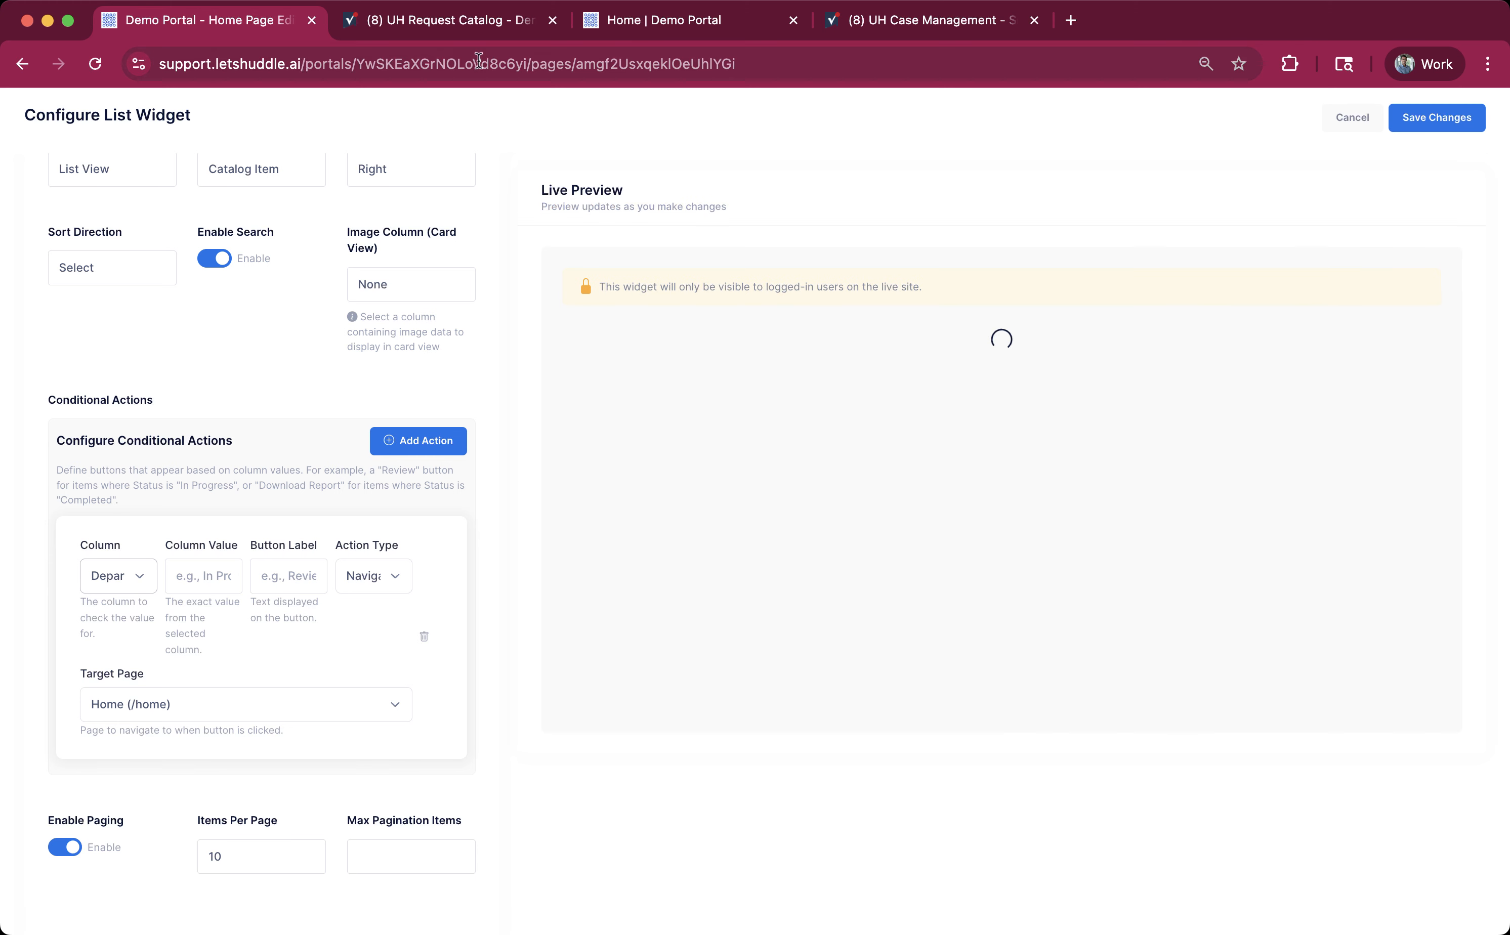
# - Set the action's column value to HR Services, copied from the UH Request Catalog sheet, and label its button Request
pyautogui.click(446, 19)
pyautogui.click(928, 250)
pyautogui.hotkey('ctrl', 'c')
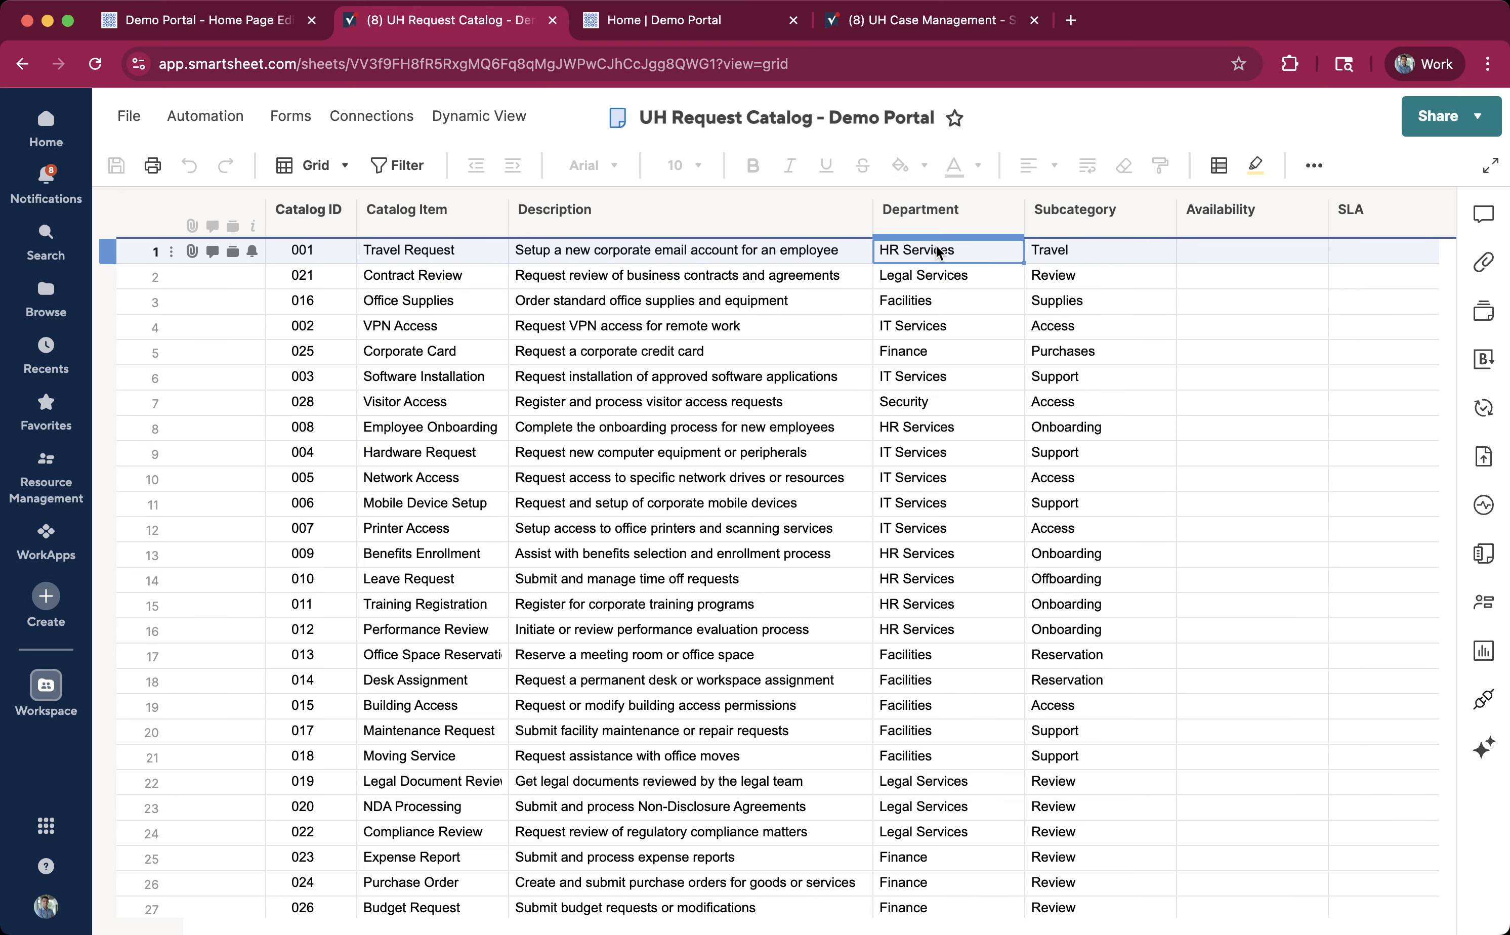
pyautogui.click(203, 22)
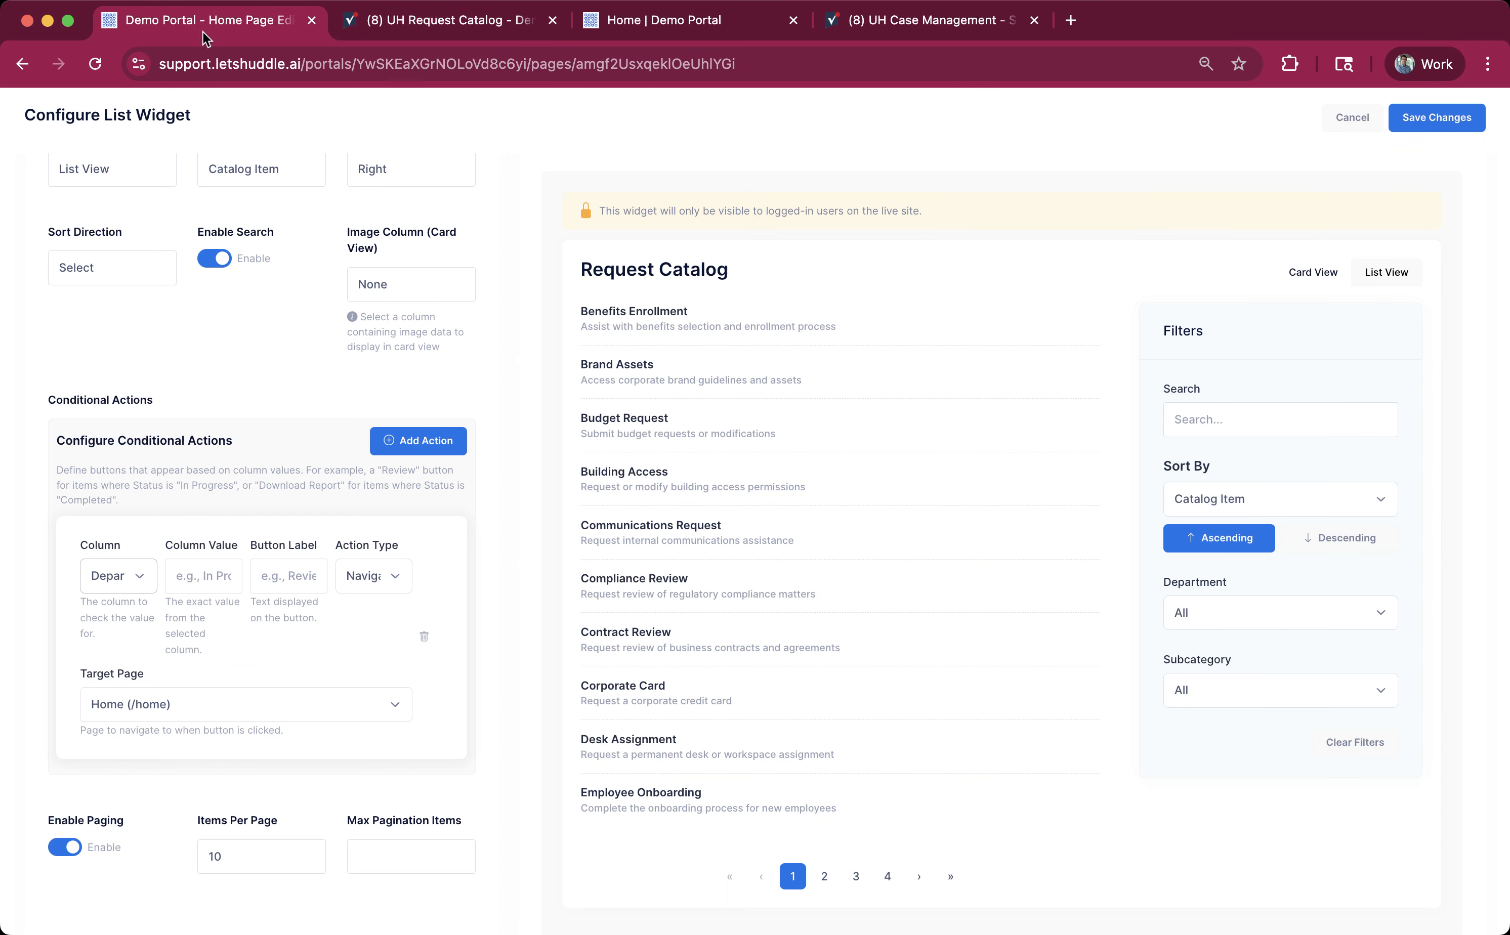
pyautogui.click(193, 577)
pyautogui.hotkey('ctrl', 'v')
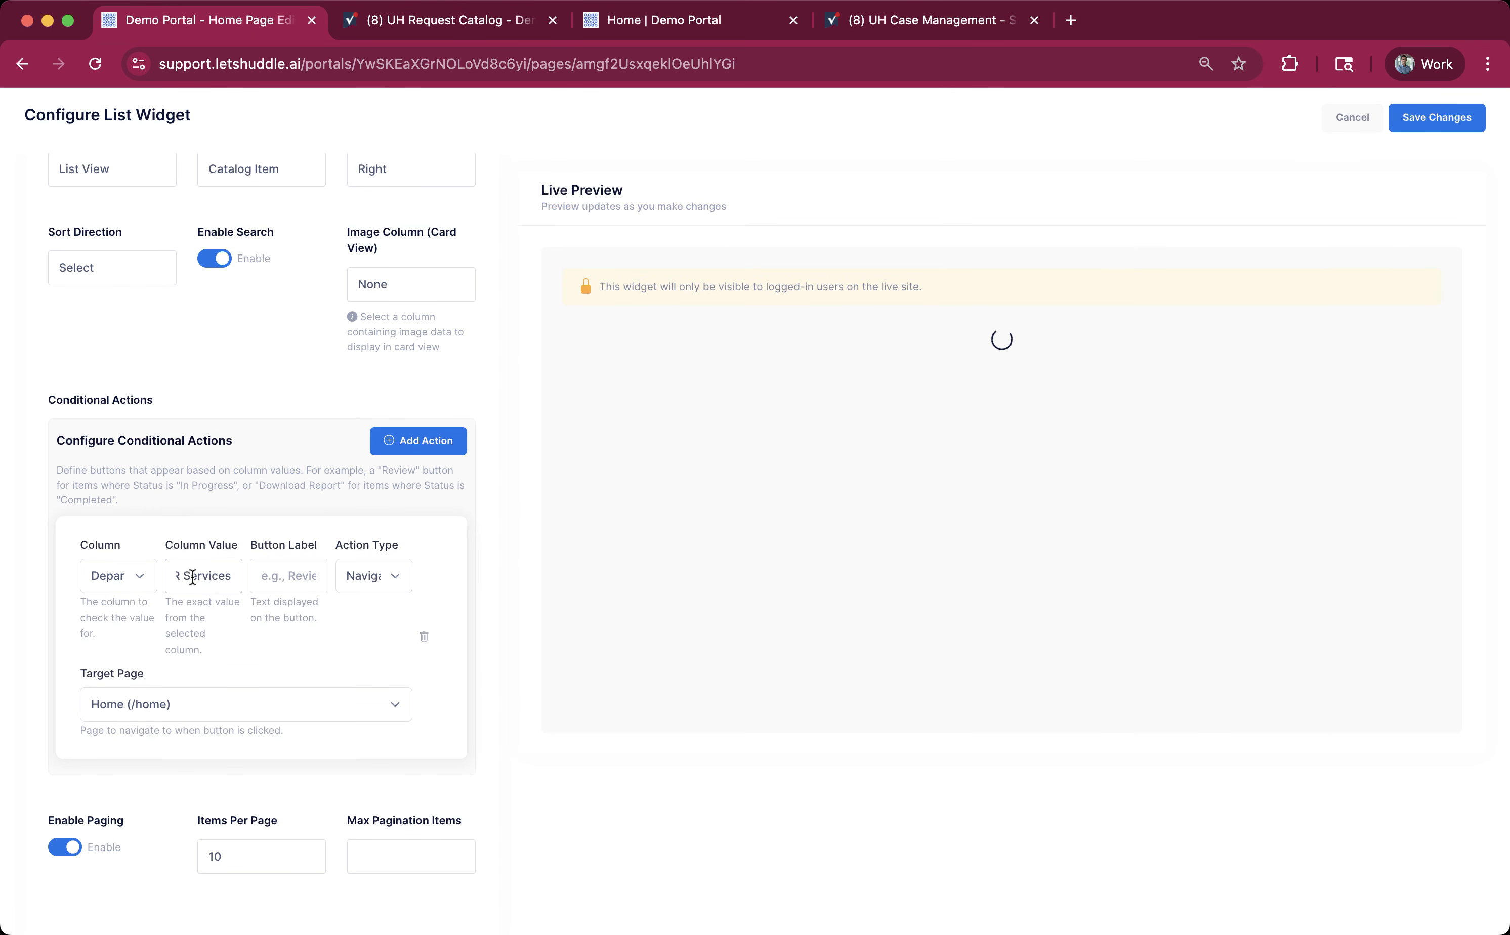
pyautogui.click(276, 588)
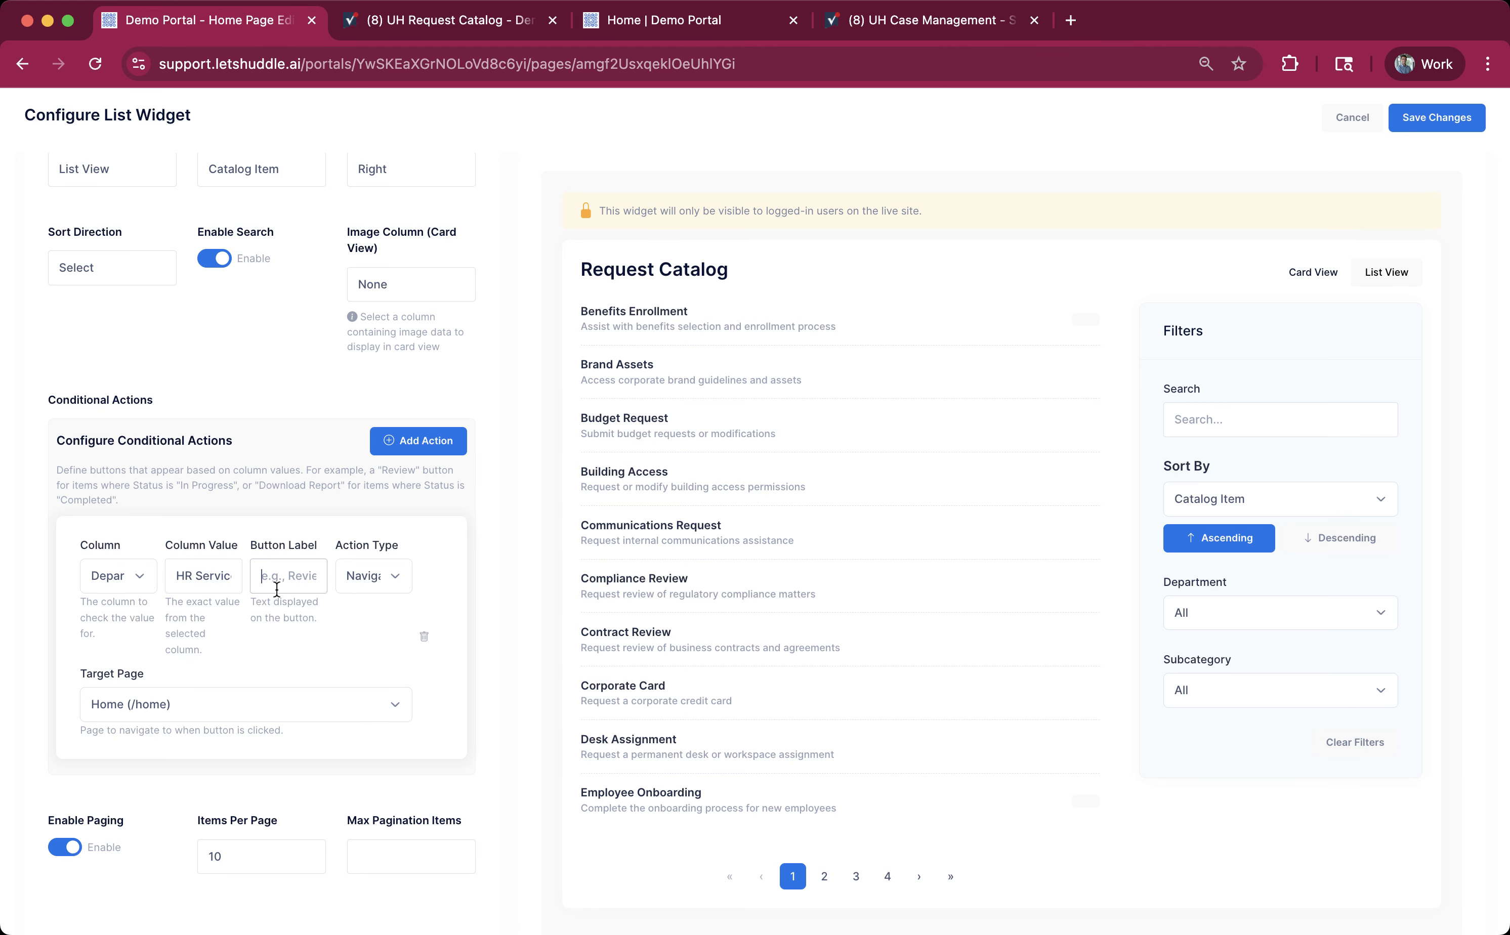
pyautogui.write('Request')
# - Add a second conditional action on the Department column for the value IT Services, copied from the UH Request Catalog sheet
pyautogui.click(438, 442)
pyautogui.scroll(-5, 436, 438)
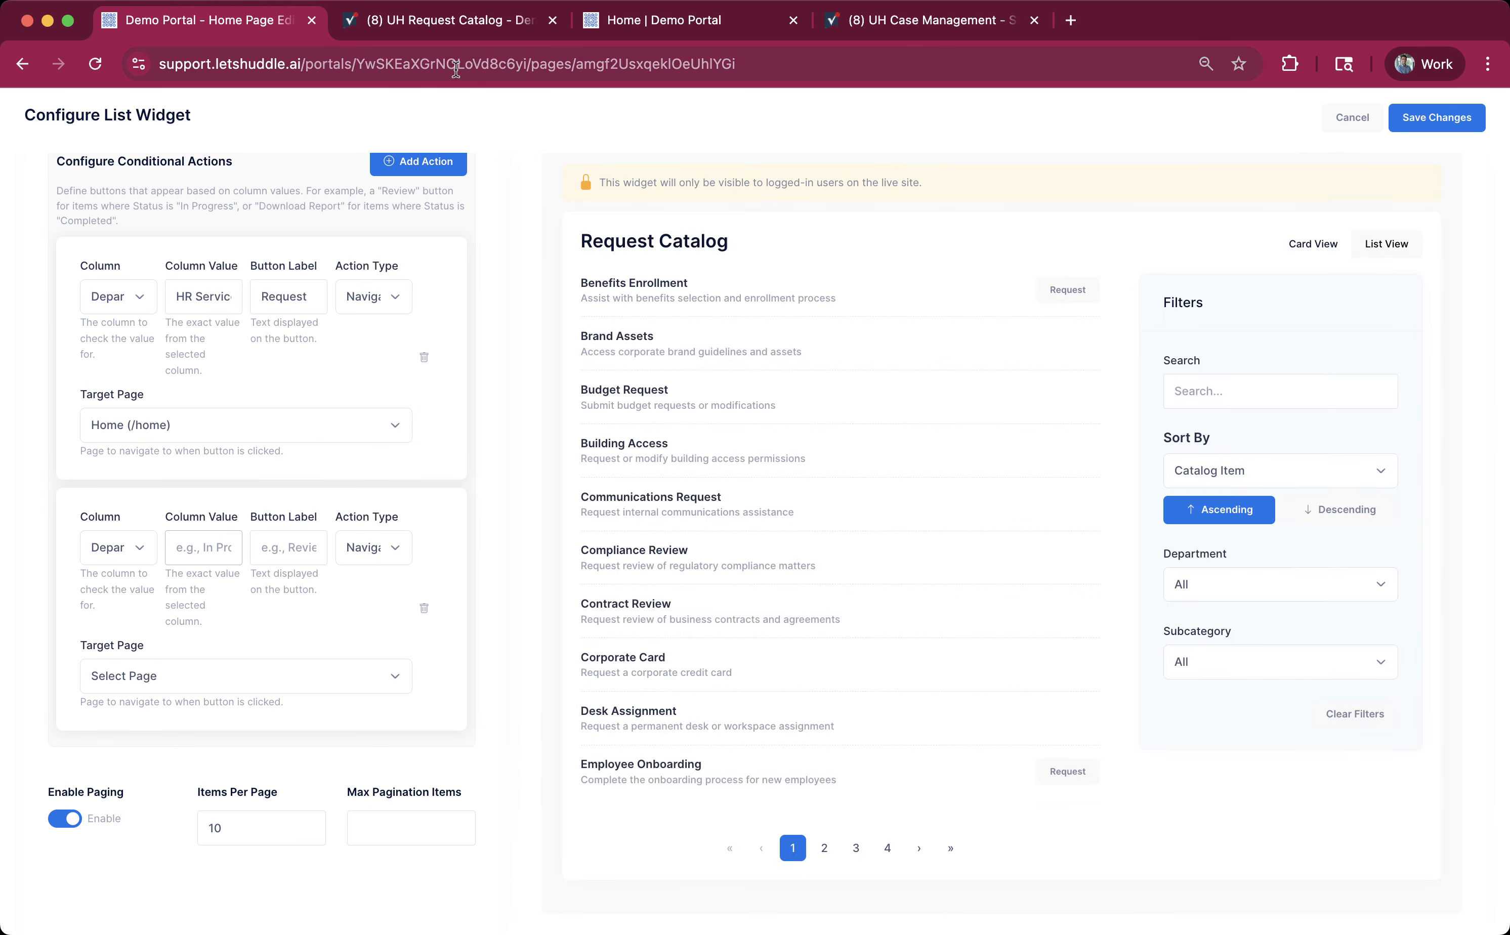
pyautogui.click(444, 30)
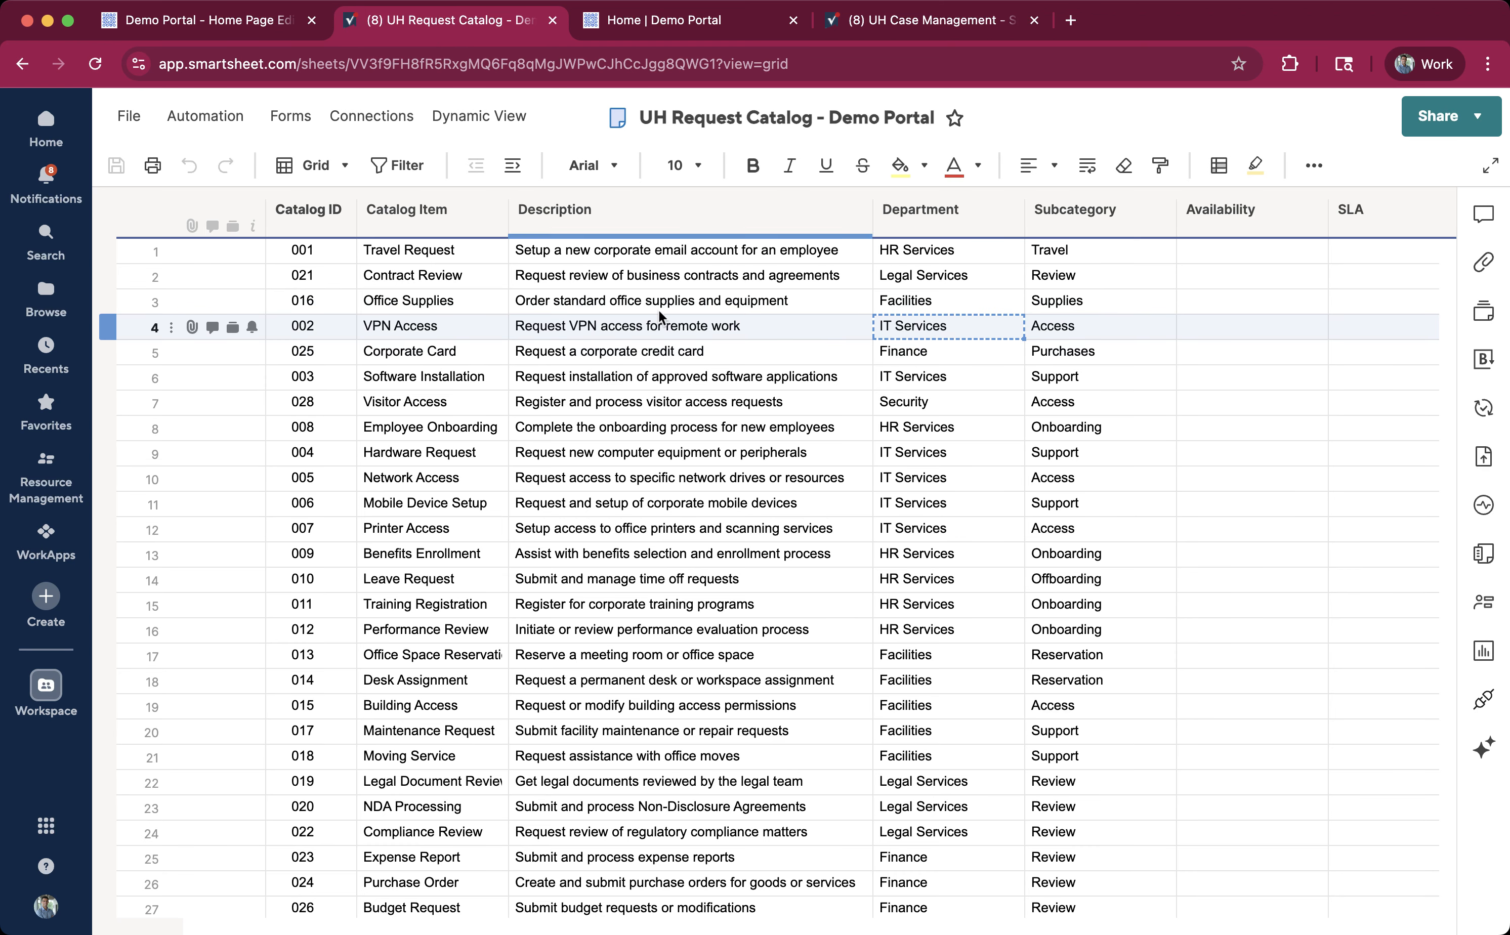
pyautogui.click(245, 23)
pyautogui.click(208, 560)
pyautogui.press('super+v')
# - Label the second action's button Get Help and set its target page to Home (/home)
pyautogui.click(284, 556)
pyautogui.write('Get Help')
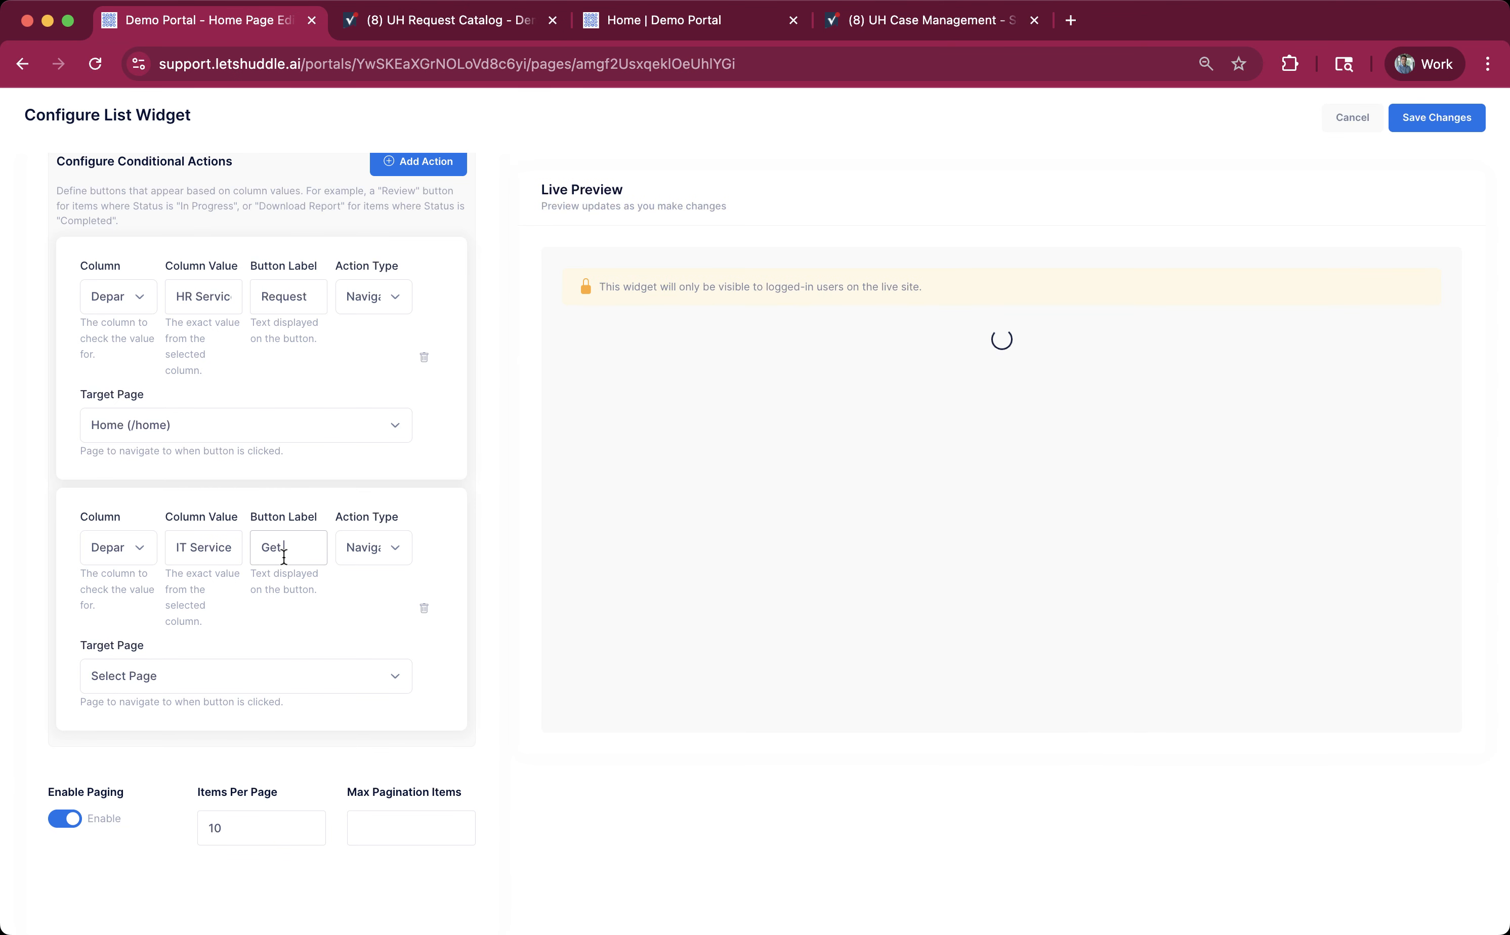
pyautogui.click(286, 676)
pyautogui.click(278, 696)
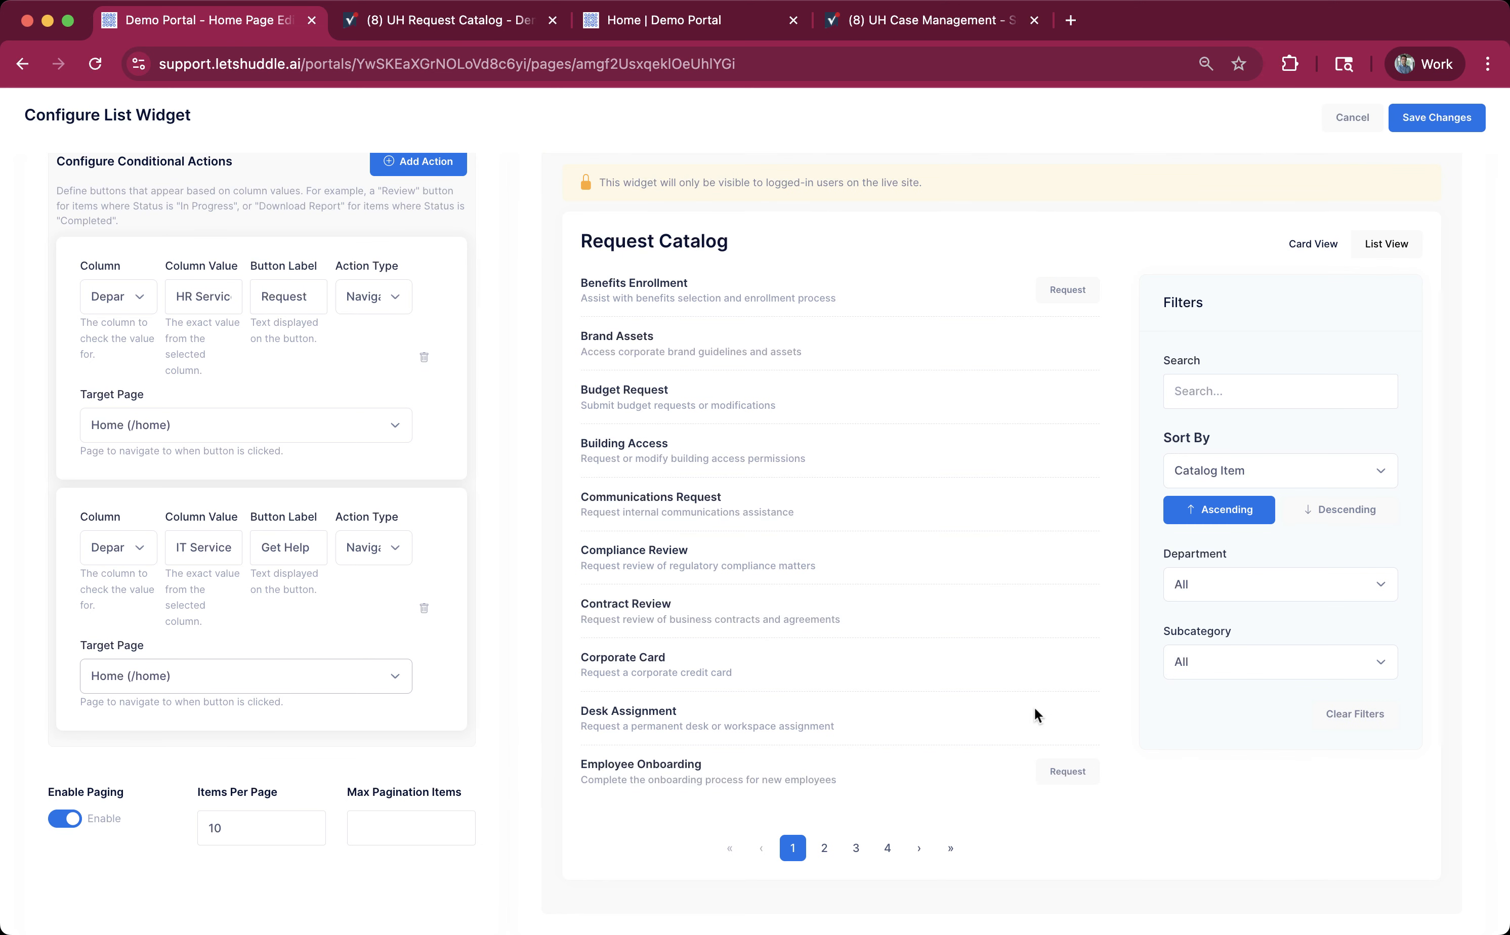
# - Filter the live preview by the IT Services department, reset the filter to All, and sort the preview by Catalog ID
pyautogui.click(1234, 677)
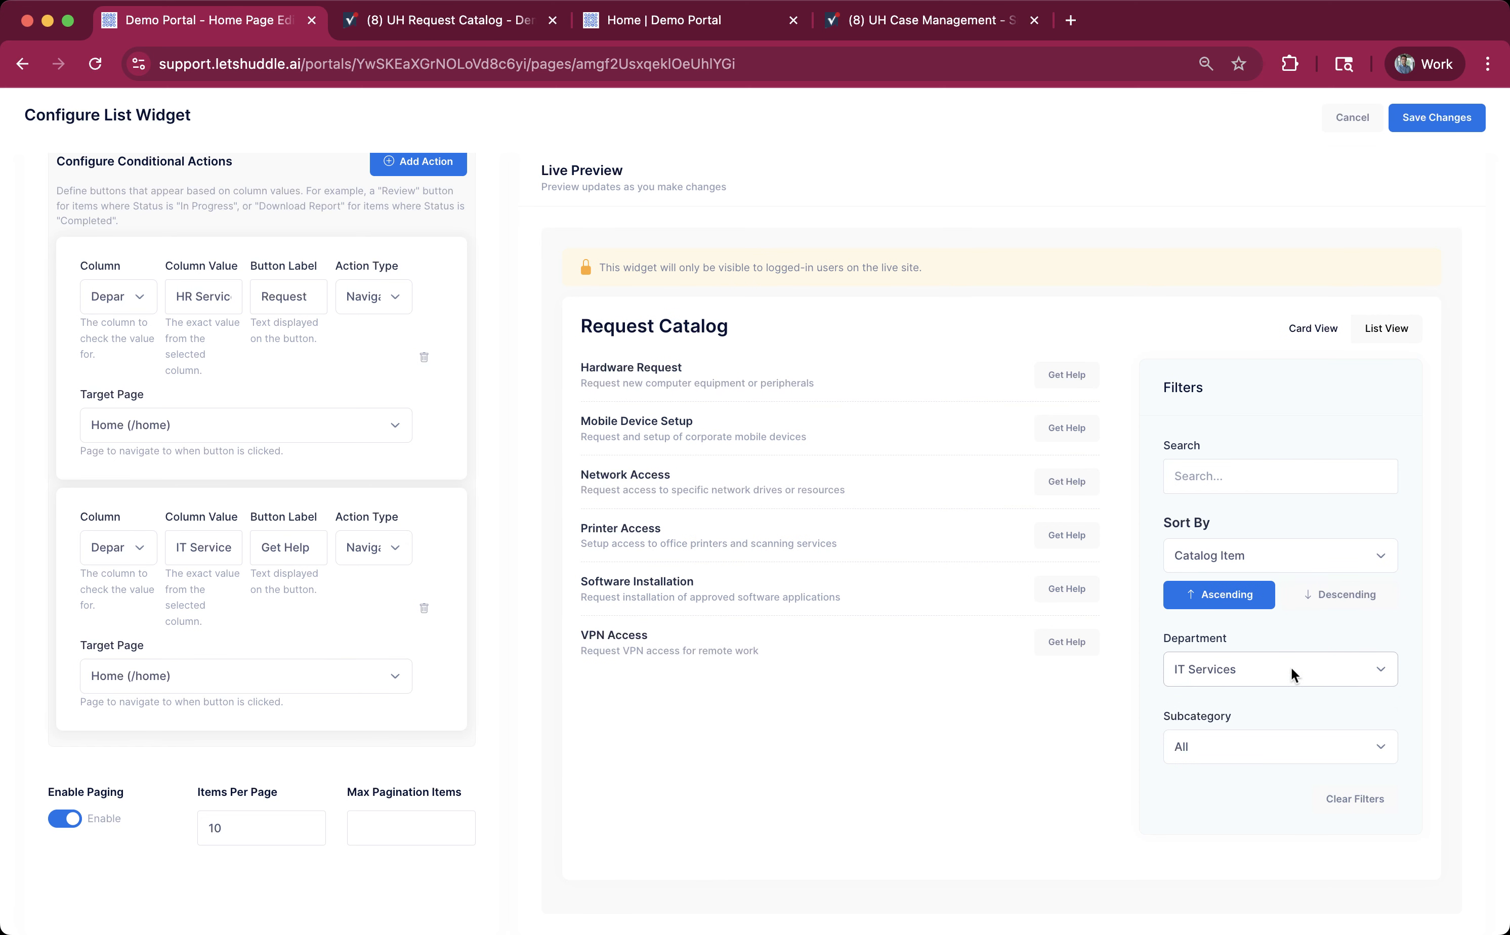
pyautogui.click(1286, 579)
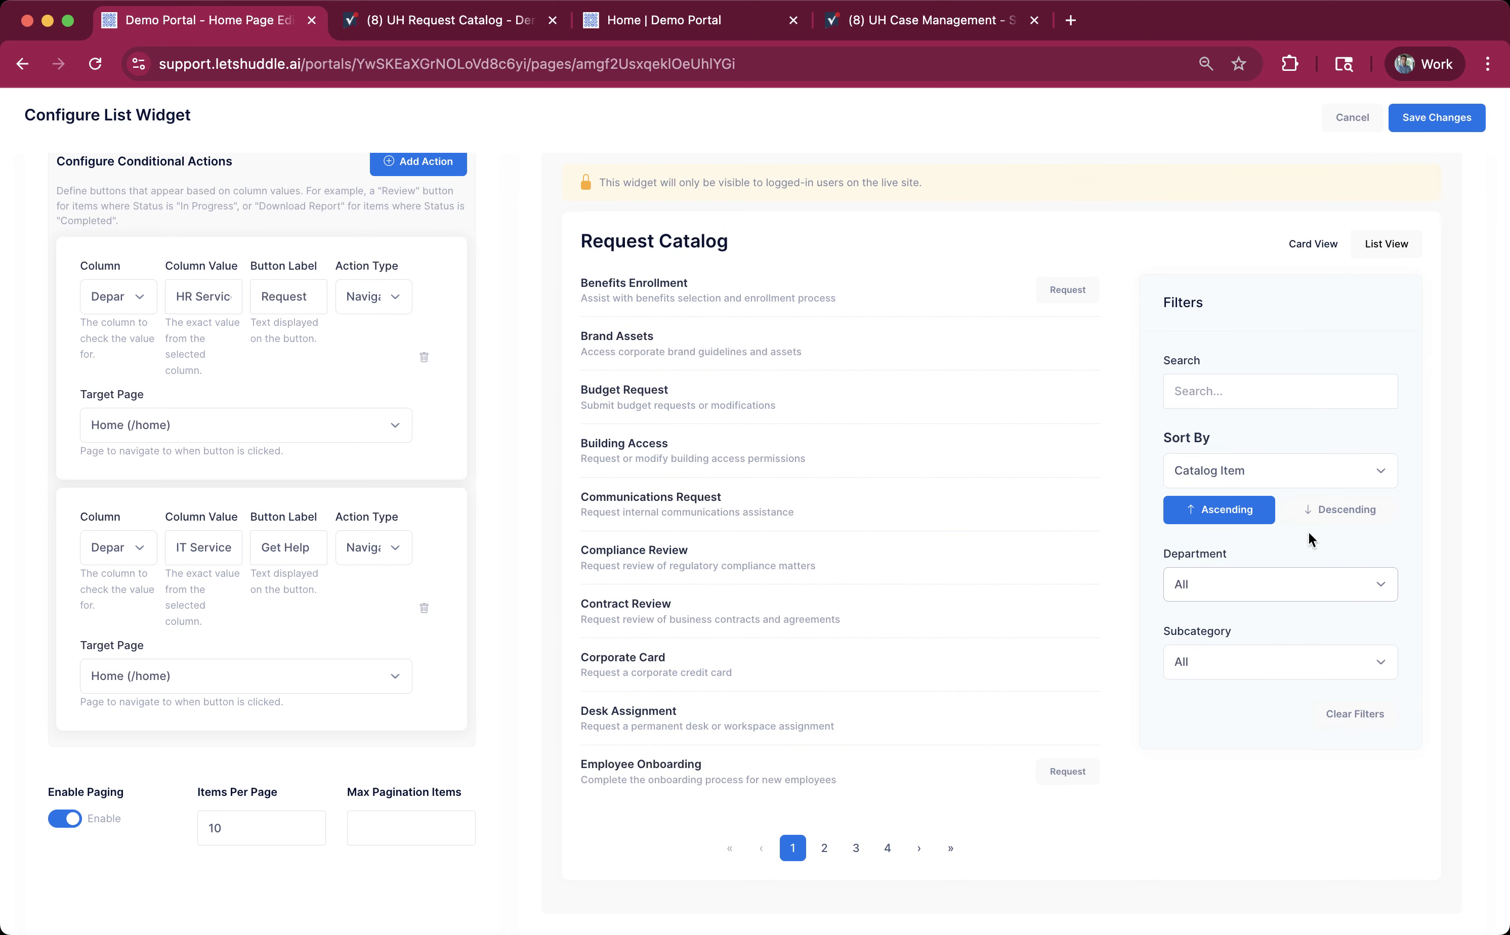
pyautogui.click(1329, 455)
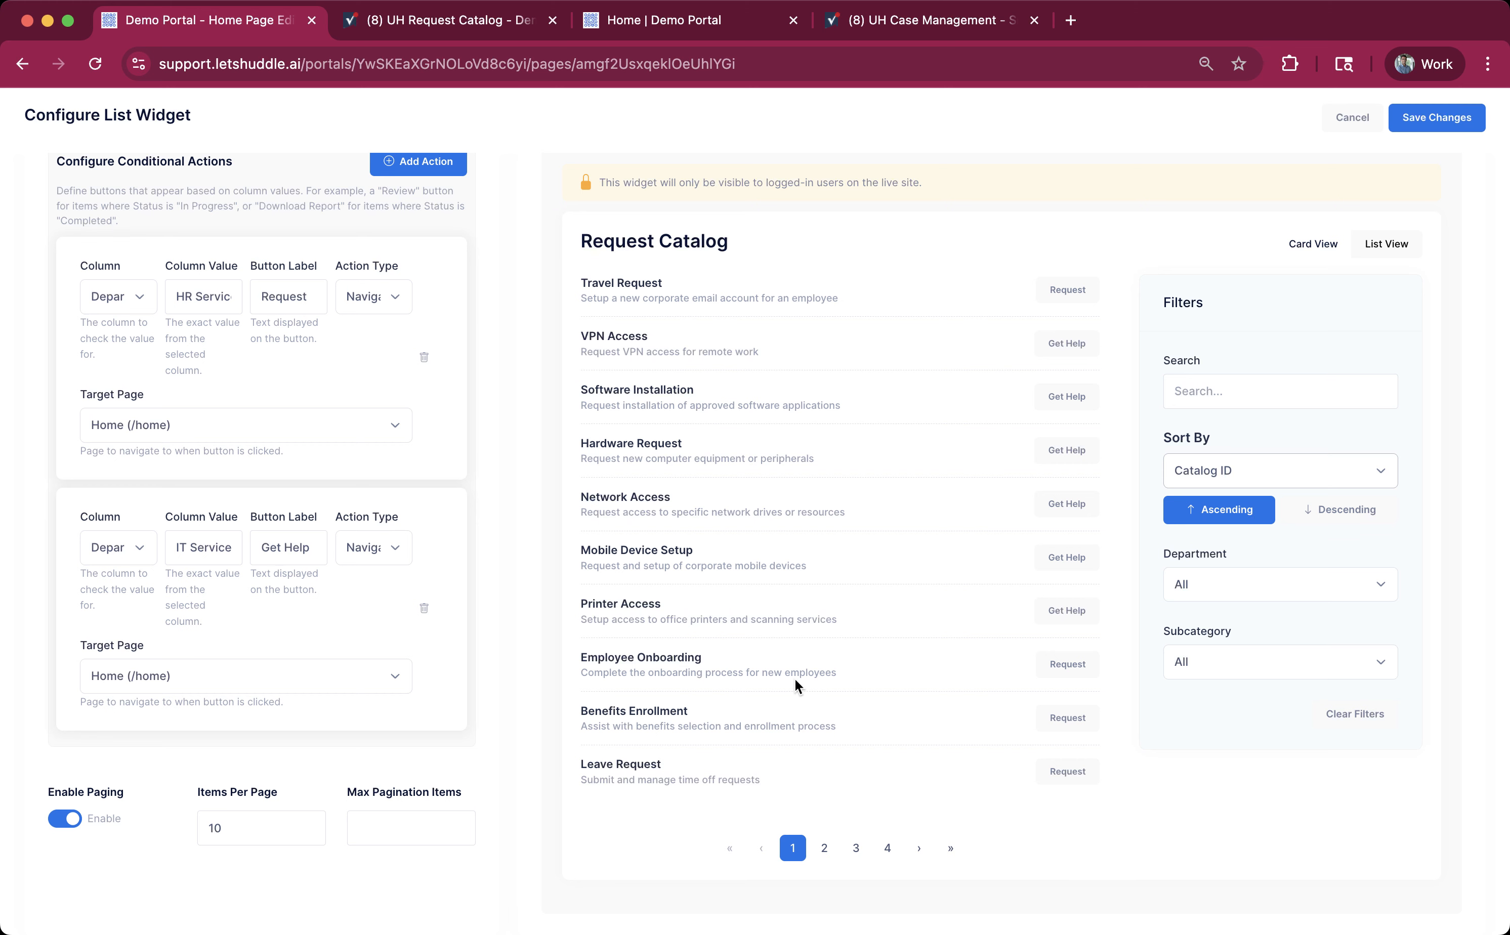
# - Turn the widget's paging off, look through the full unpaged list in the live preview, and turn paging back on
pyautogui.click(58, 822)
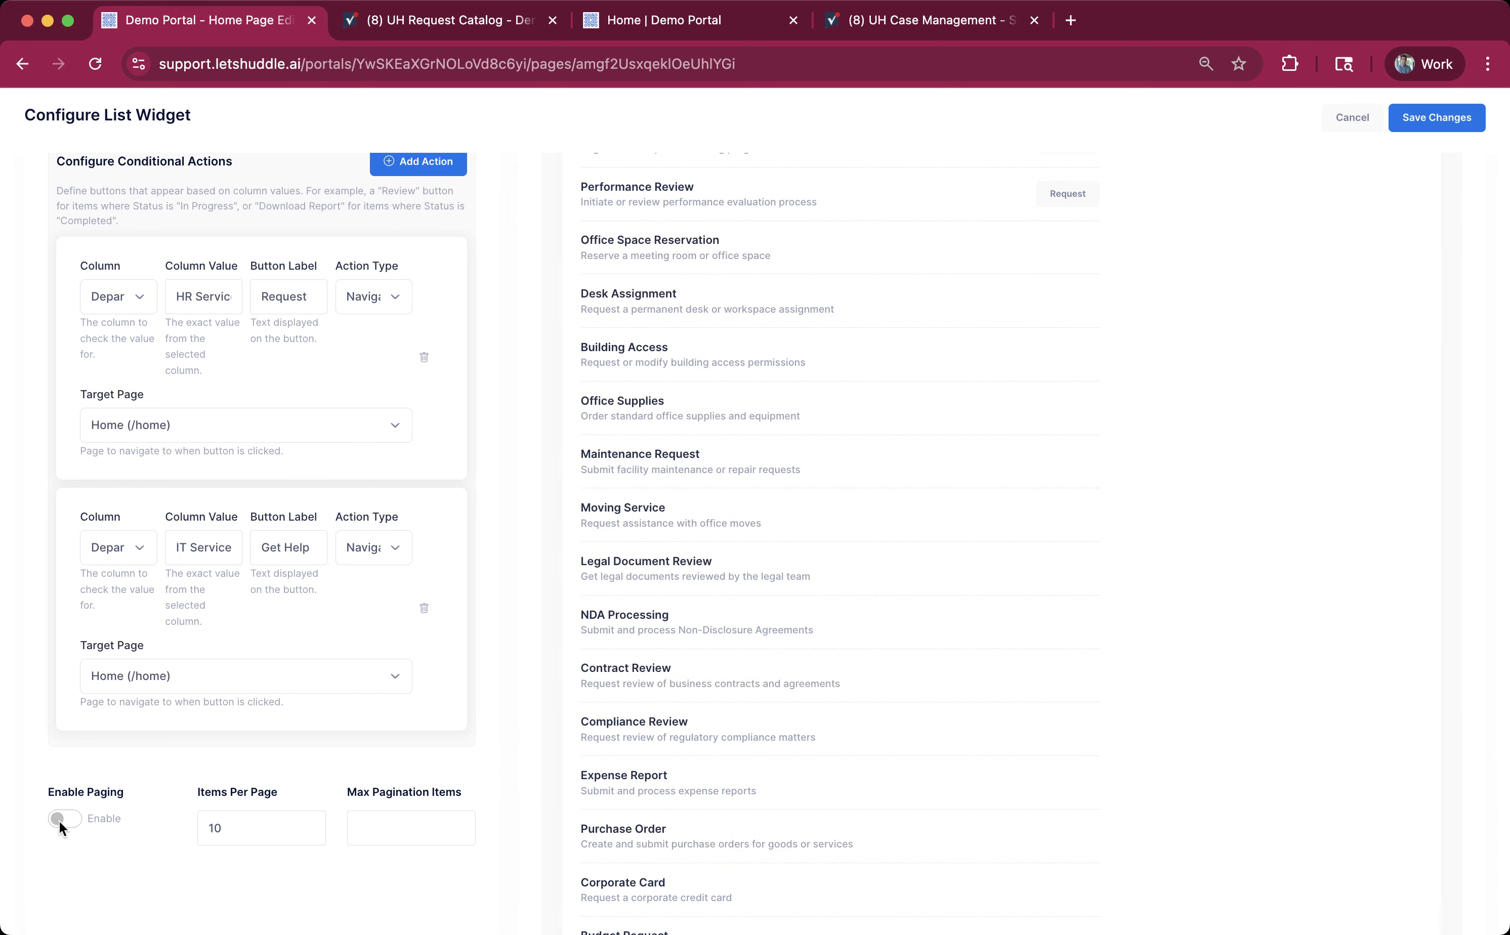
pyautogui.scroll(-6, 814, 561)
pyautogui.scroll(16, 813, 560)
pyautogui.scroll(-4, 814, 561)
pyautogui.scroll(-8, 814, 561)
pyautogui.scroll(14, 813, 561)
pyautogui.scroll(-14, 814, 561)
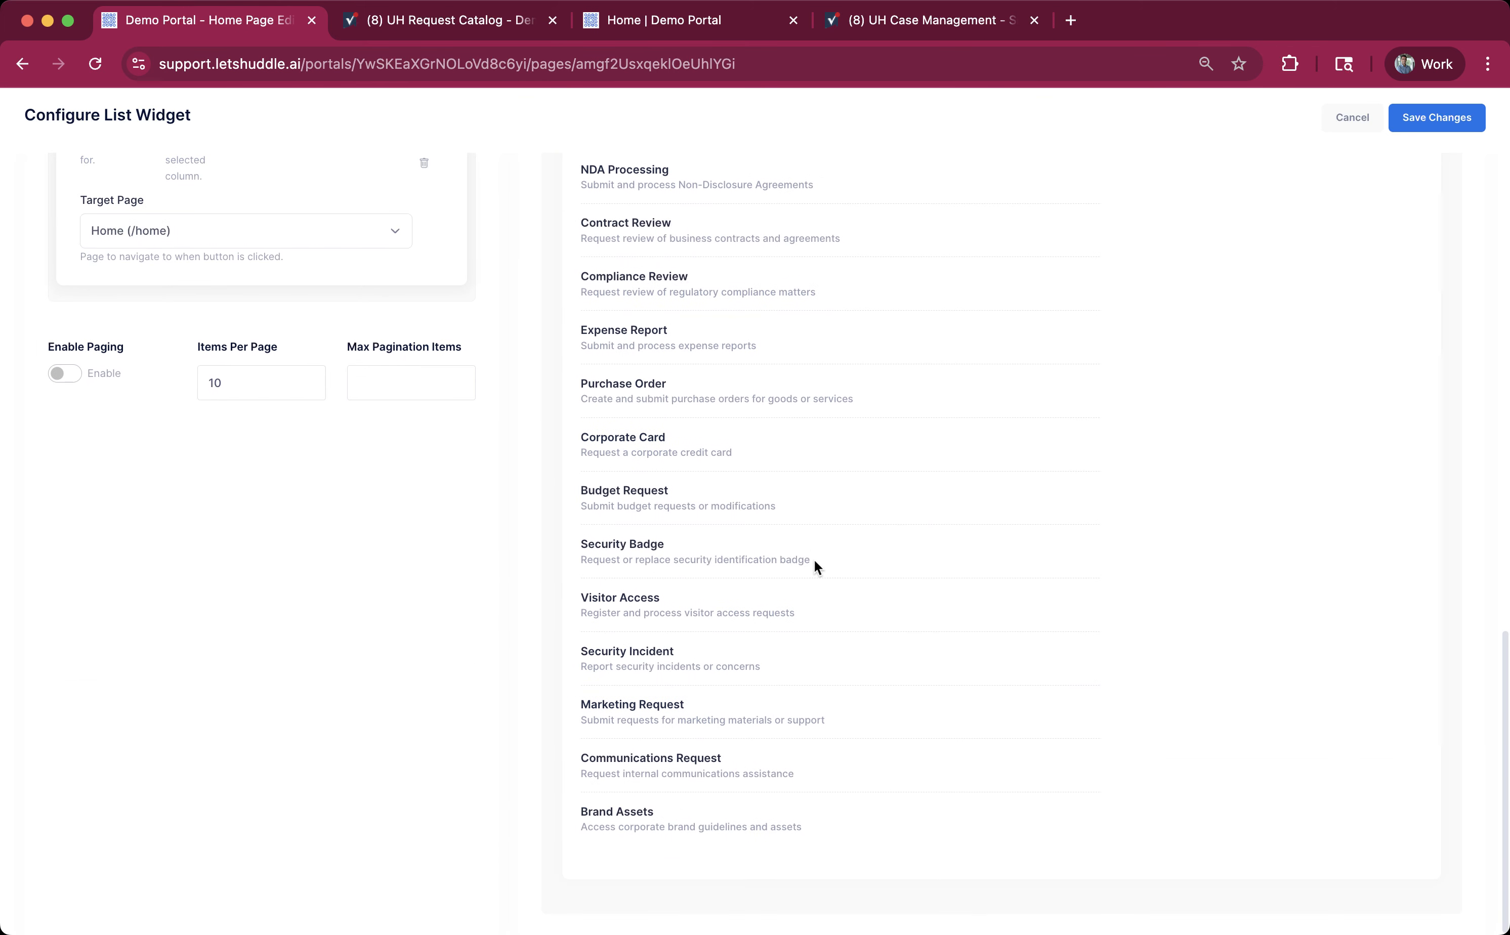
pyautogui.click(80, 378)
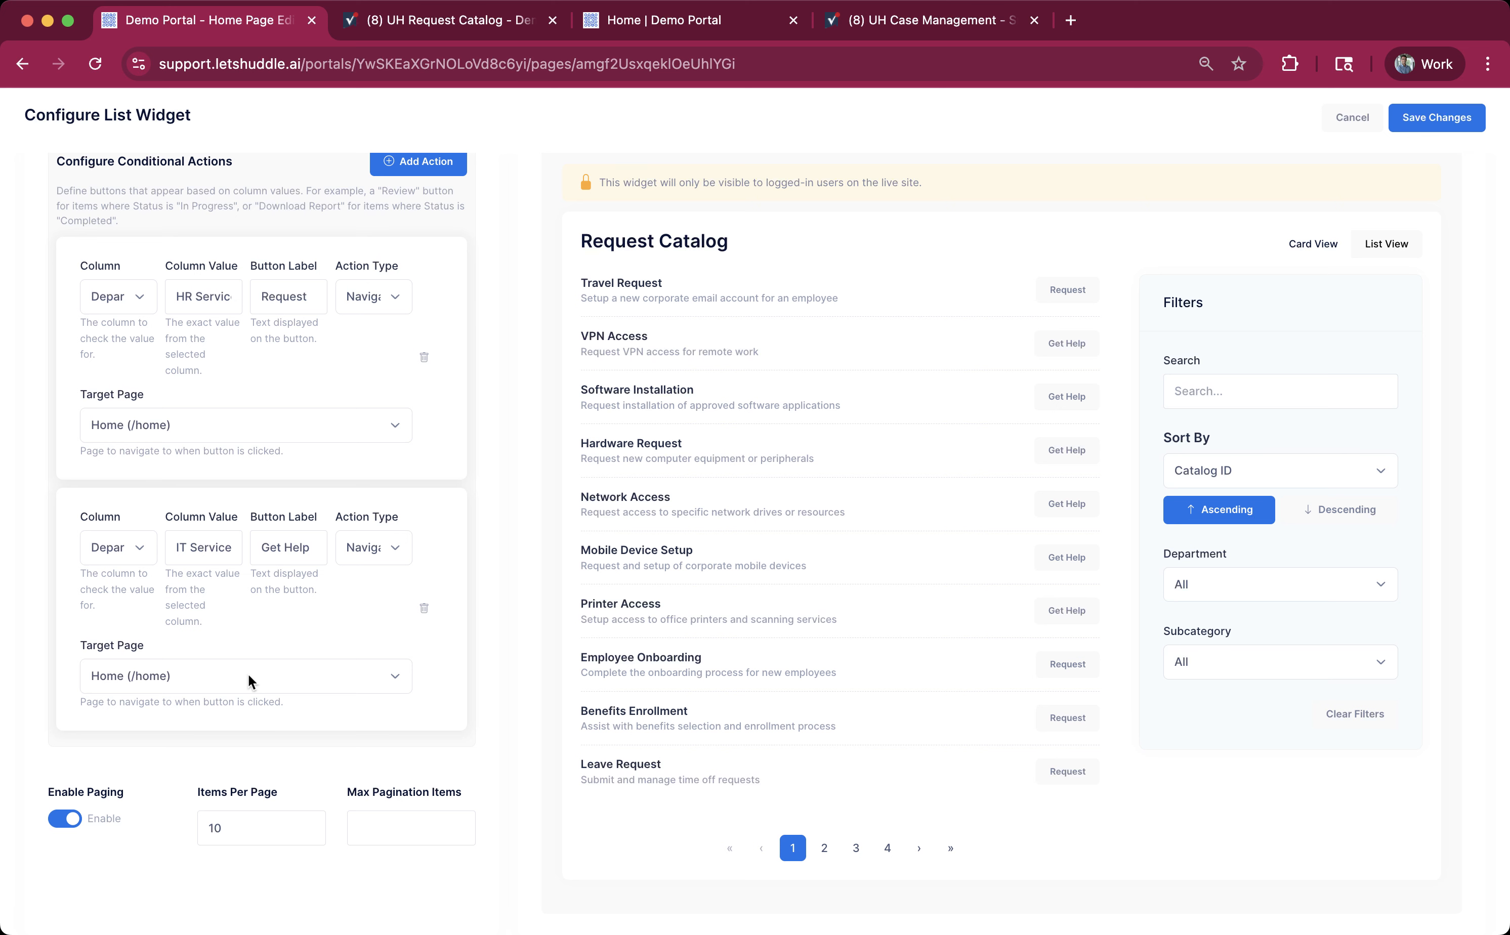
# - Set the widget's number of items per page to 5
pyautogui.doubleClick(232, 842)
pyautogui.write('5')
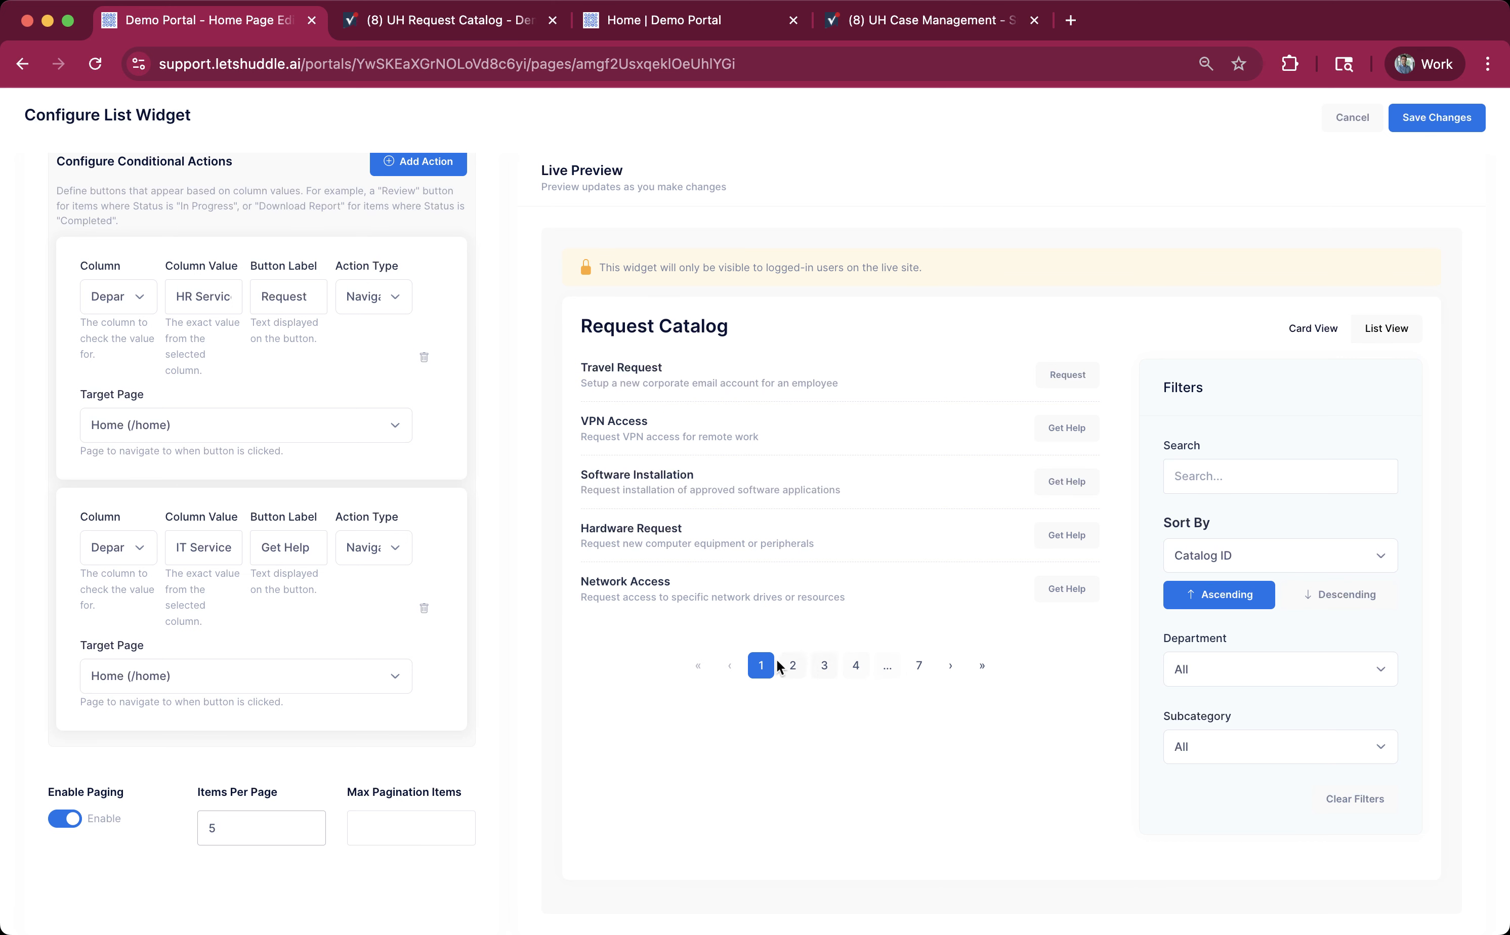
# - Try a maximum of 3 pagination items in the widget and clear the value again
pyautogui.click(382, 847)
pyautogui.write('3')
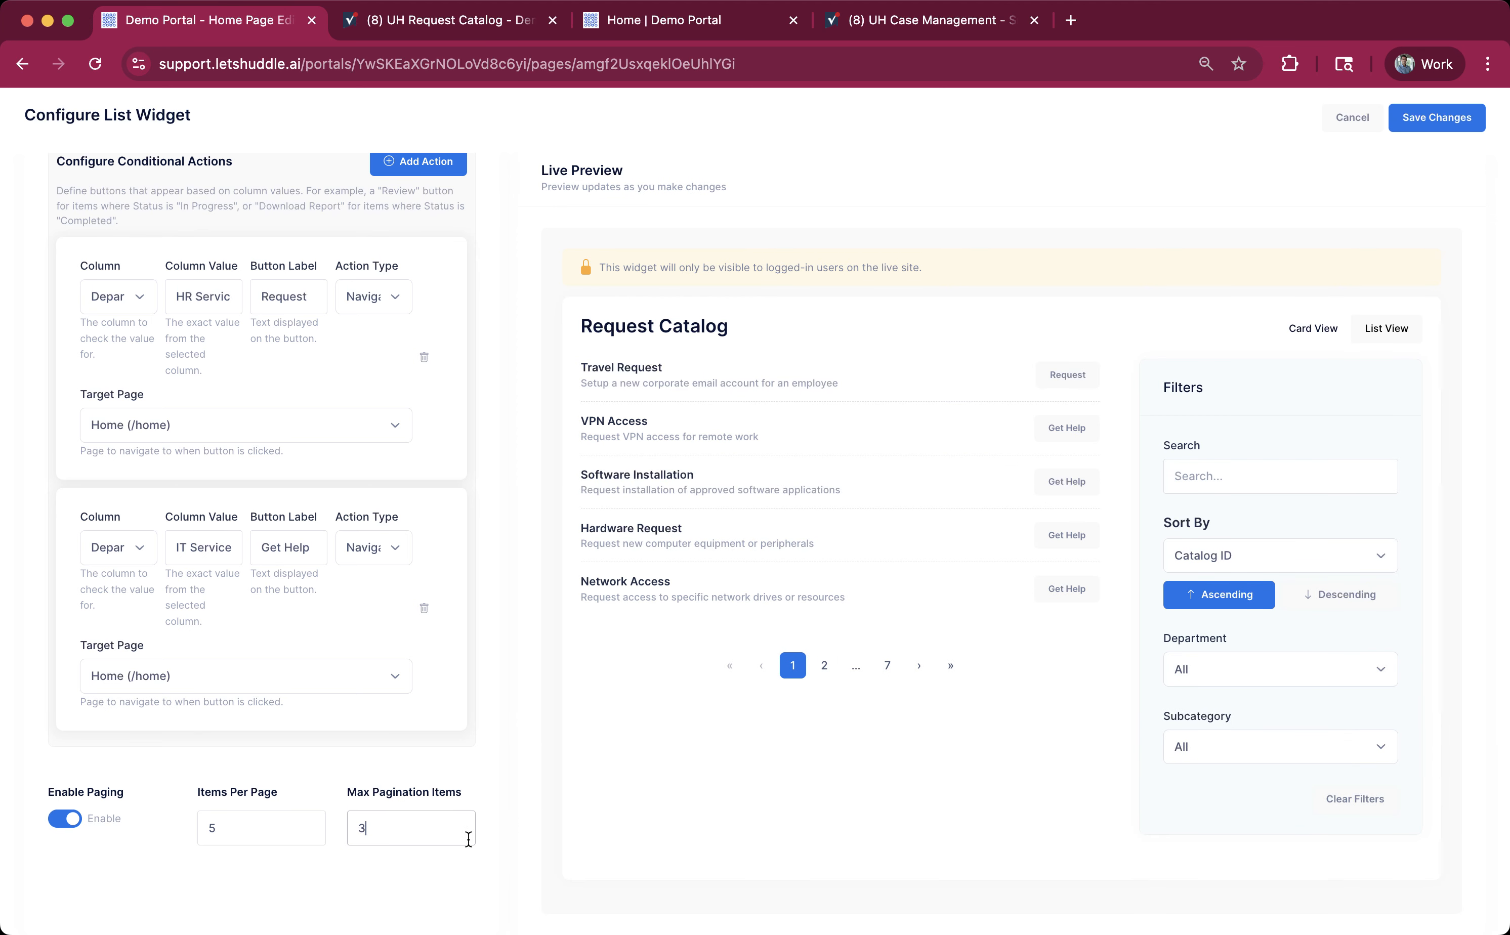
pyautogui.press('BackSpace')
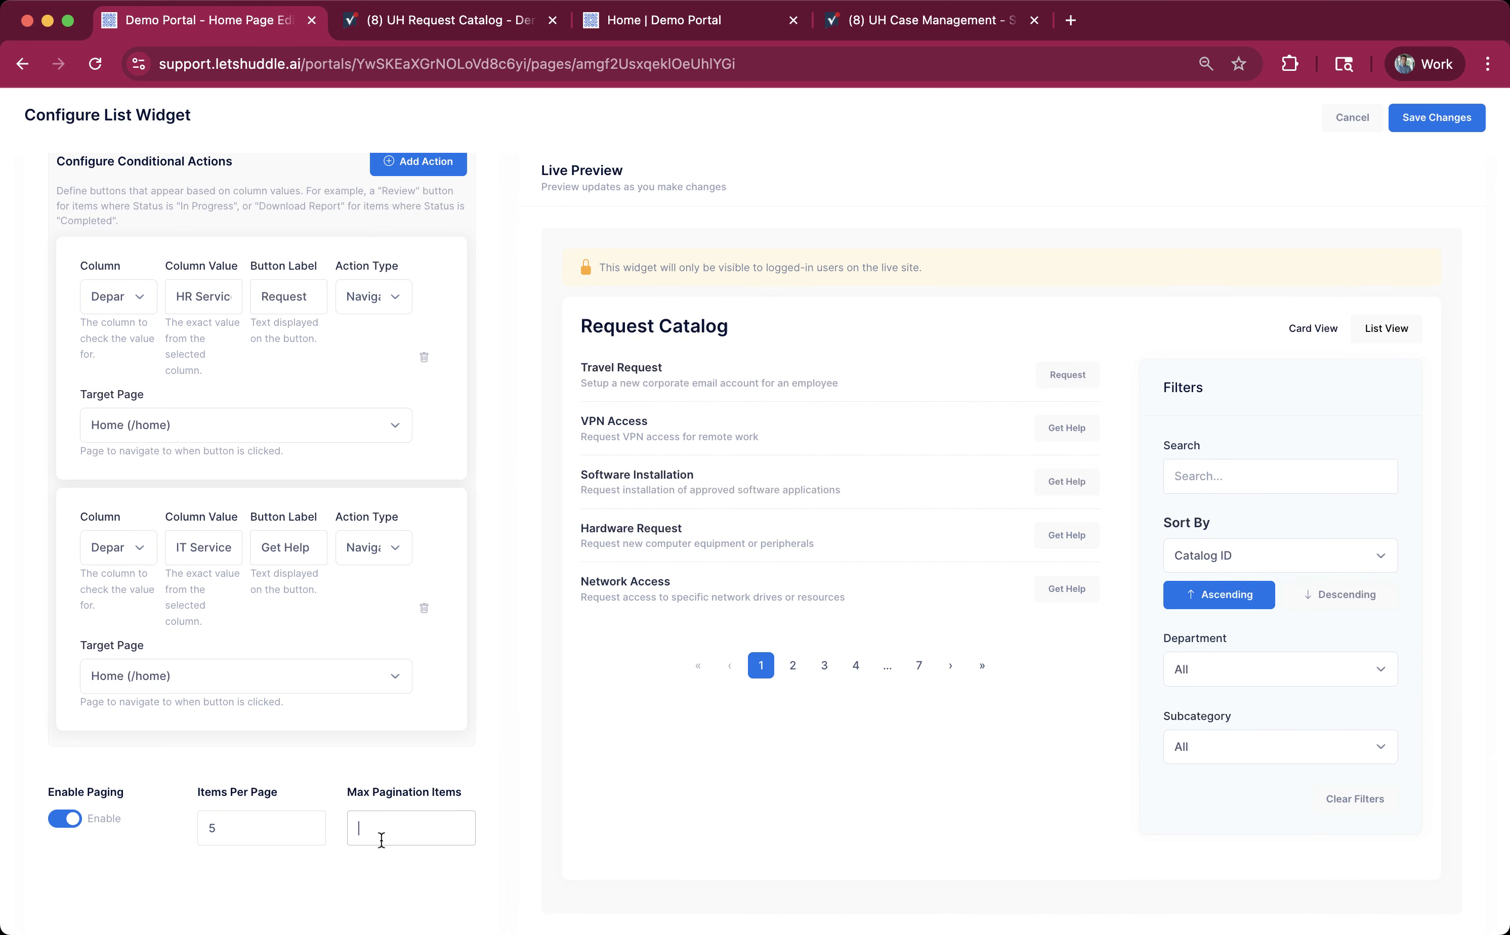
pyautogui.scroll(10, 367, 800)
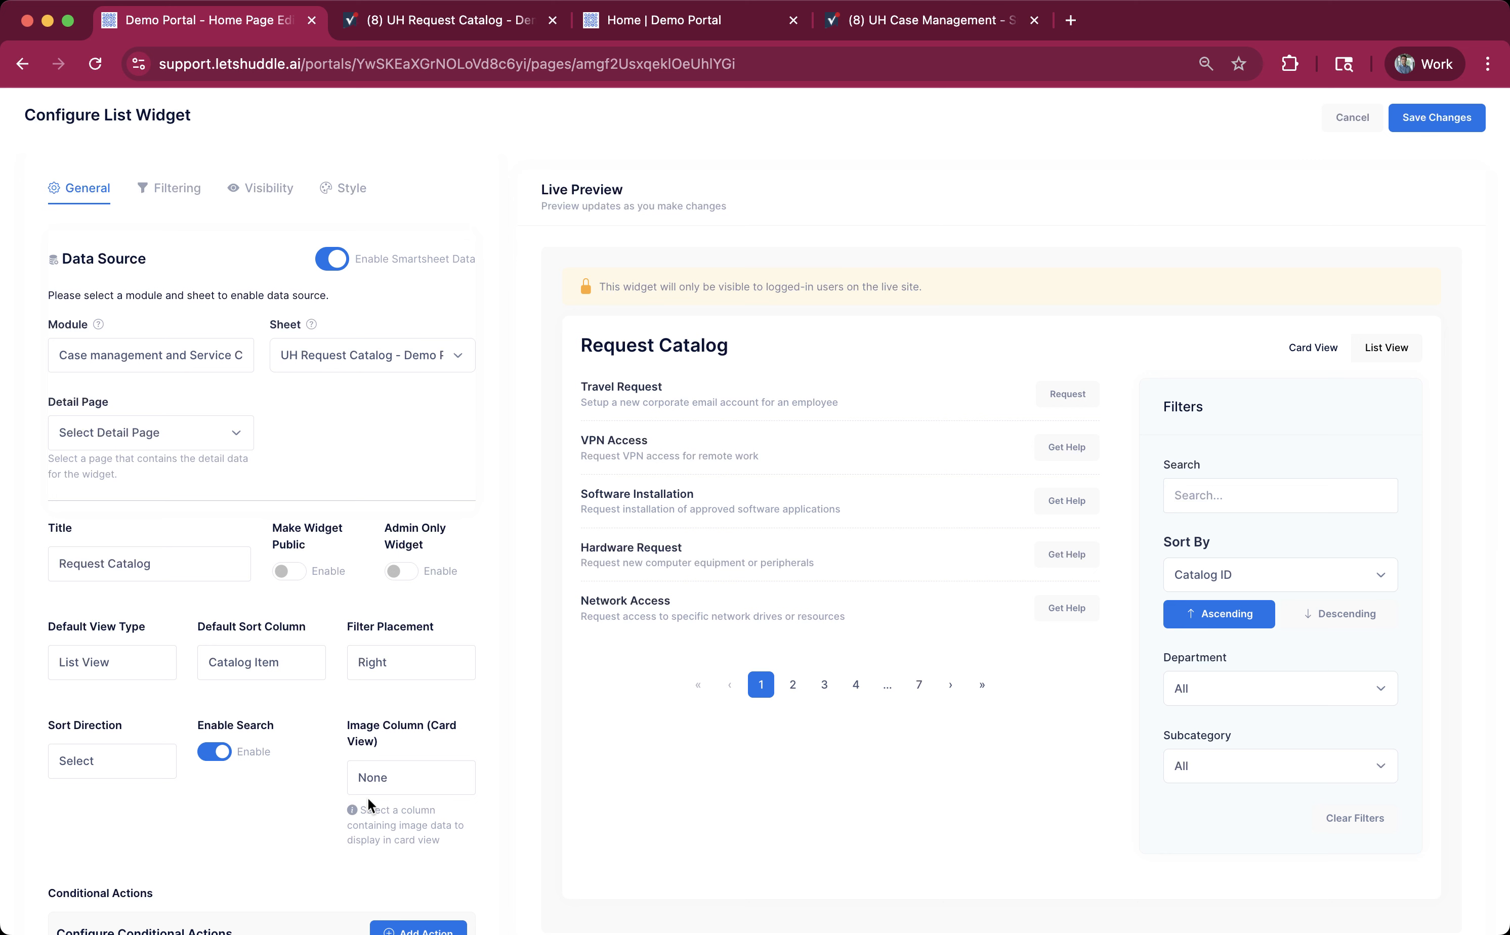